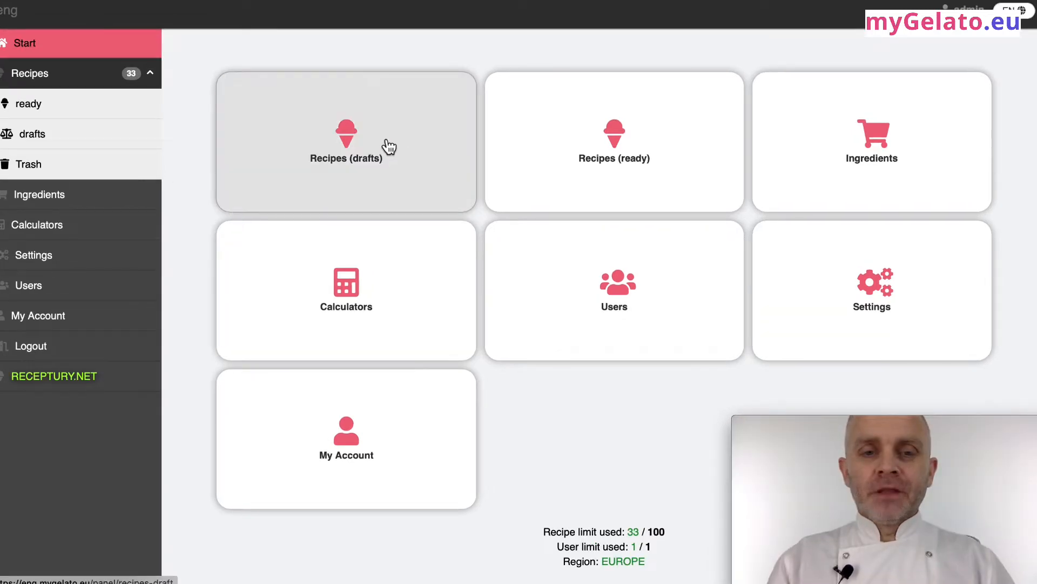
Create a new draft recipe named "cream flavour gelato", keeping the default status, type and serving temperature
left_click(393, 149)
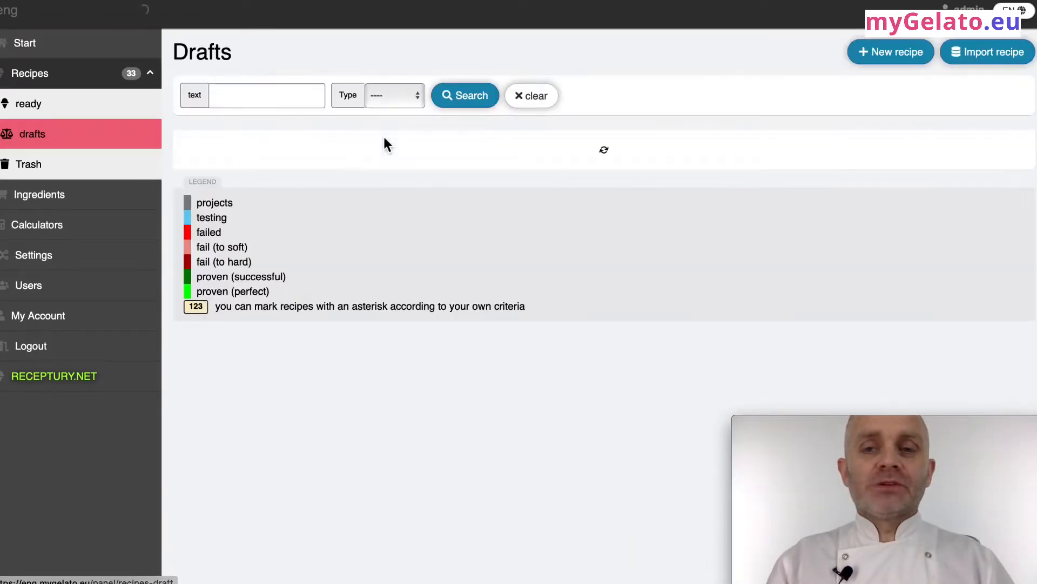
left_click(886, 52)
left_click(362, 83)
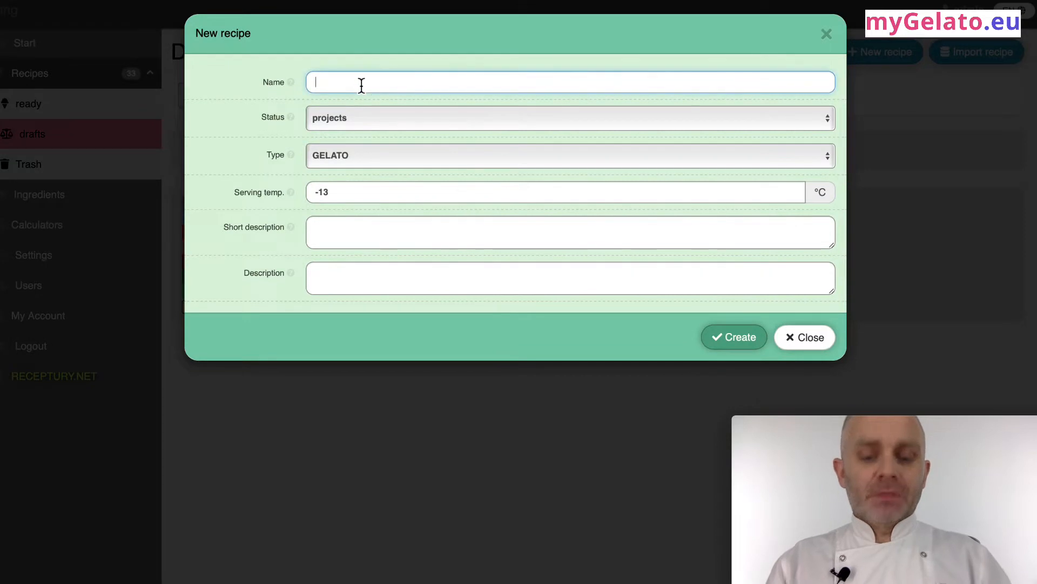
type("cream flavour gelato")
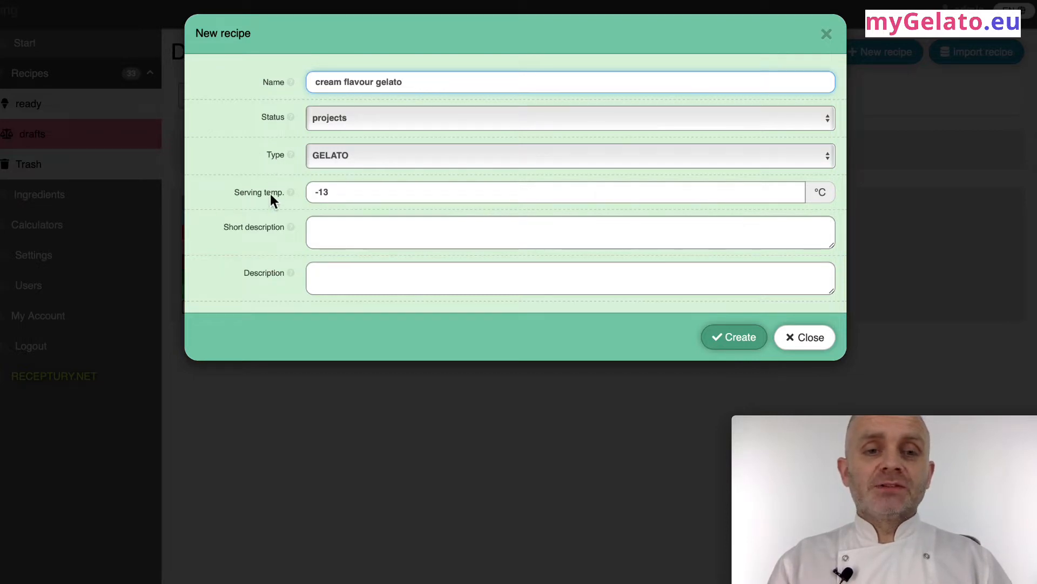
left_click(739, 340)
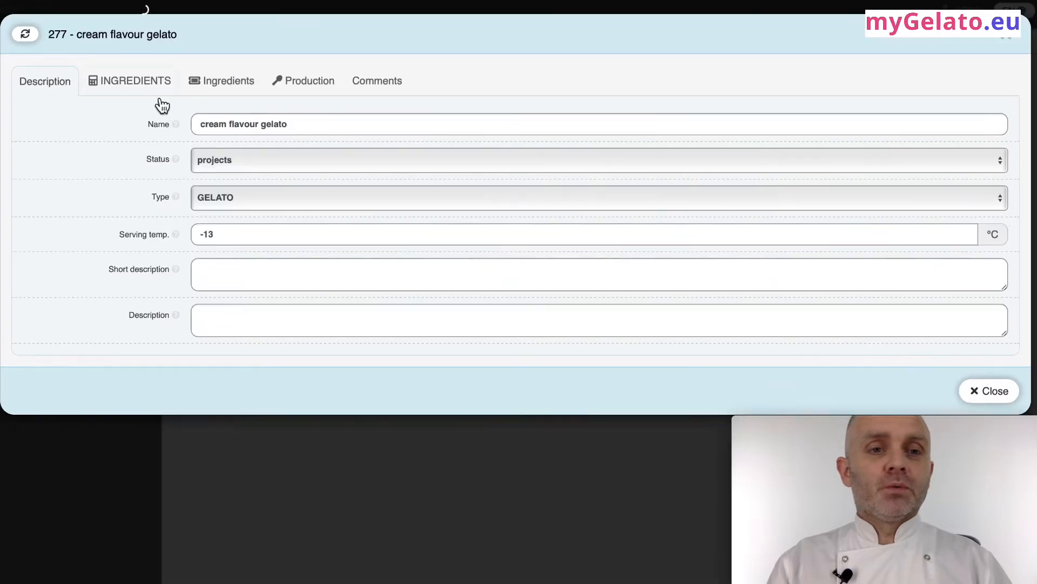
Add 200 g of Cream 30% as the first ingredient of the cream flavour gelato recipe
left_click(129, 86)
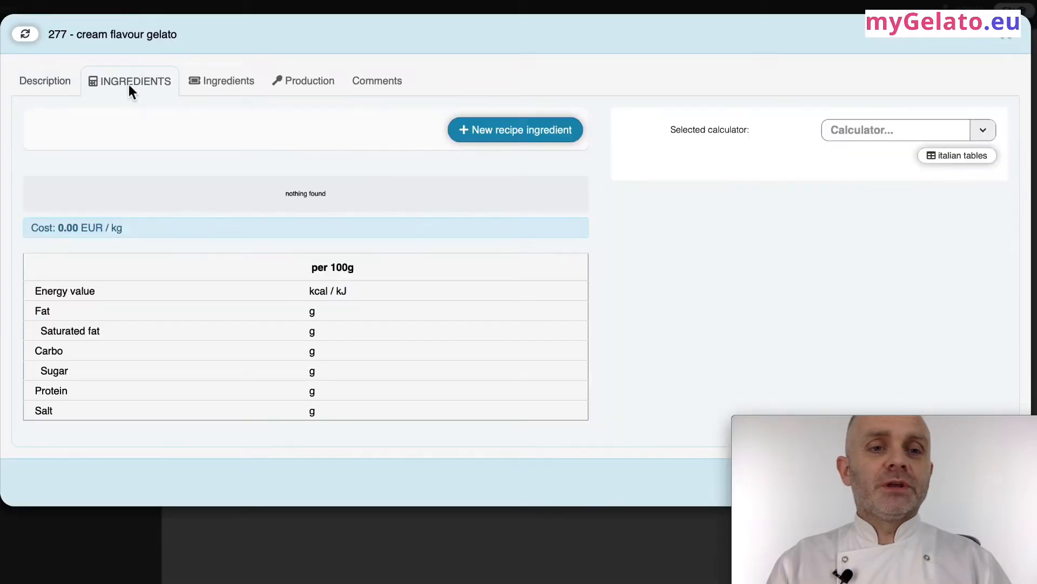
left_click(482, 131)
left_click(490, 130)
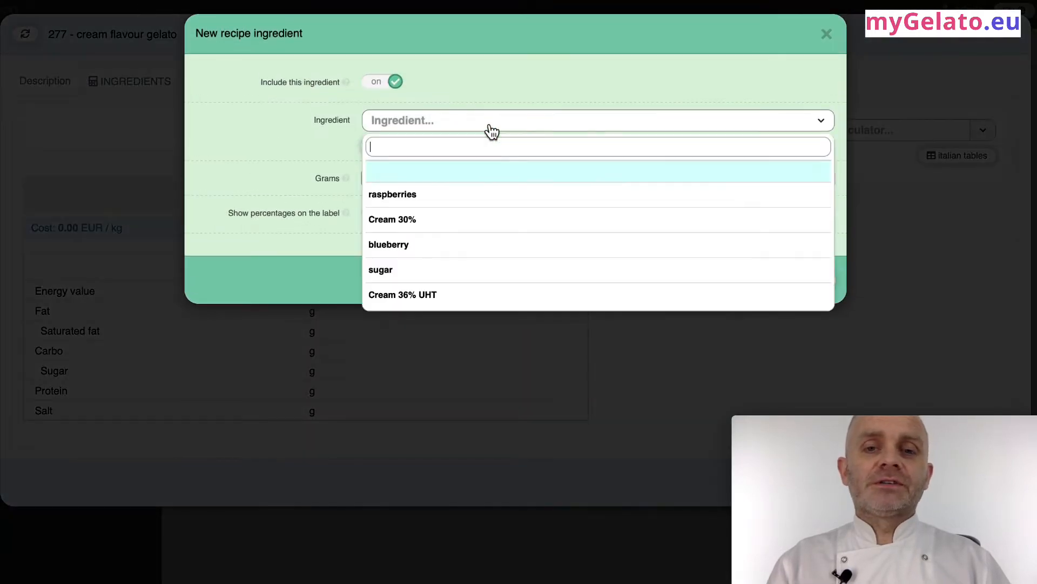
left_click(510, 224)
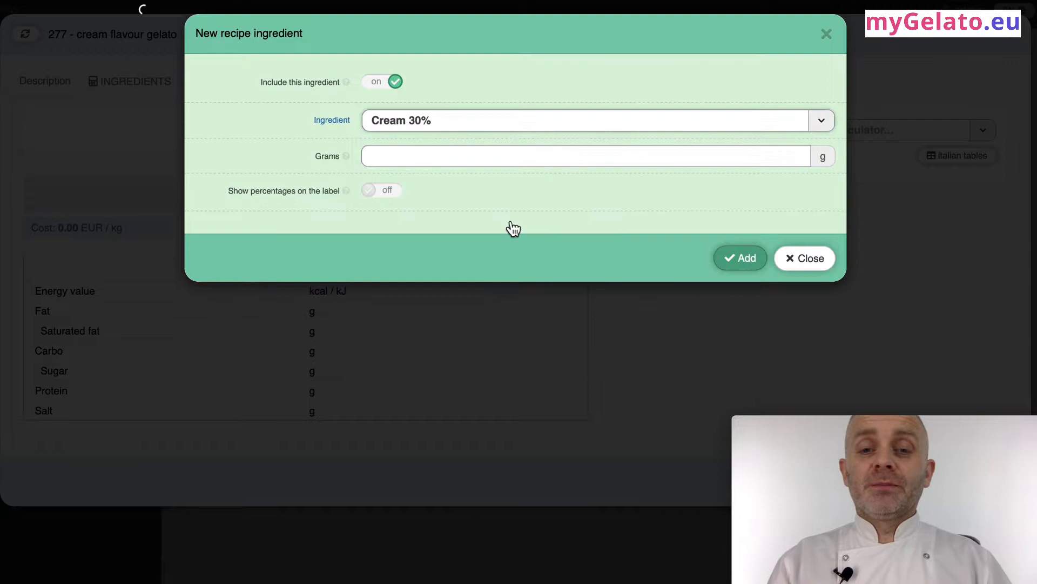
left_click(509, 155)
type("200")
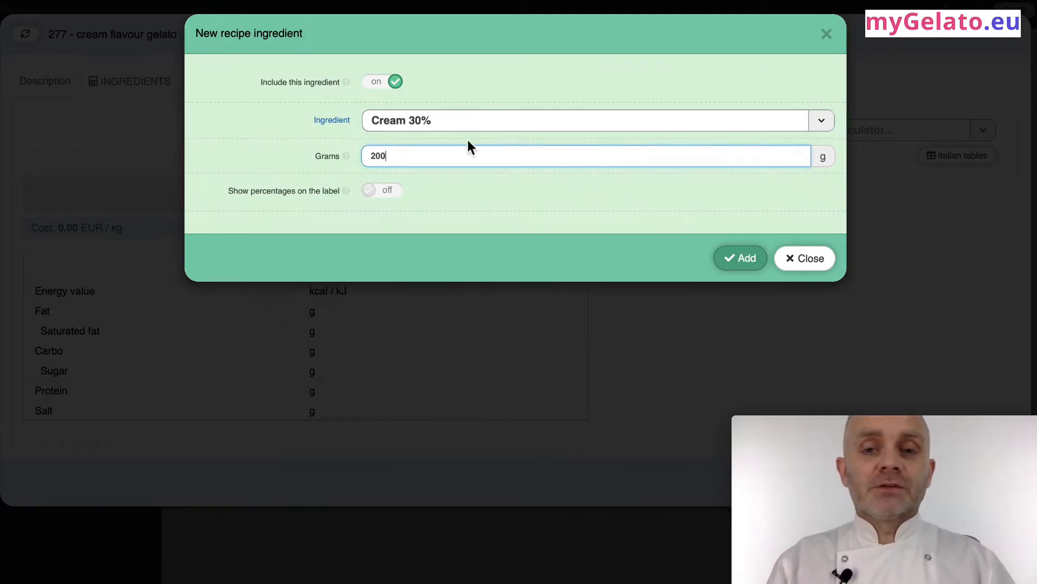
left_click(748, 264)
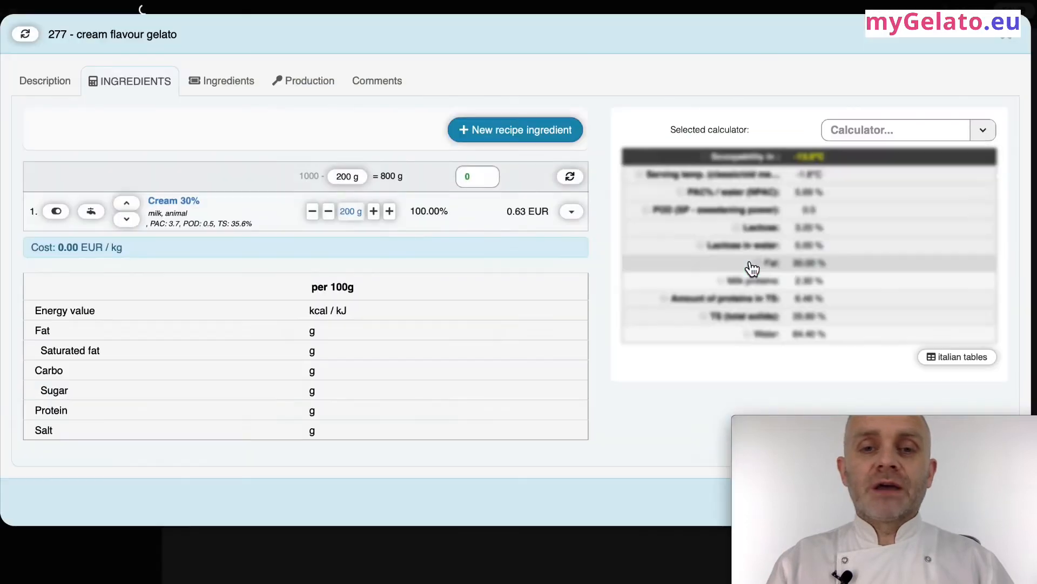
Select the gelato calculator for the recipe and look at its advanced view before returning to the basic view
left_click(932, 144)
left_click(926, 215)
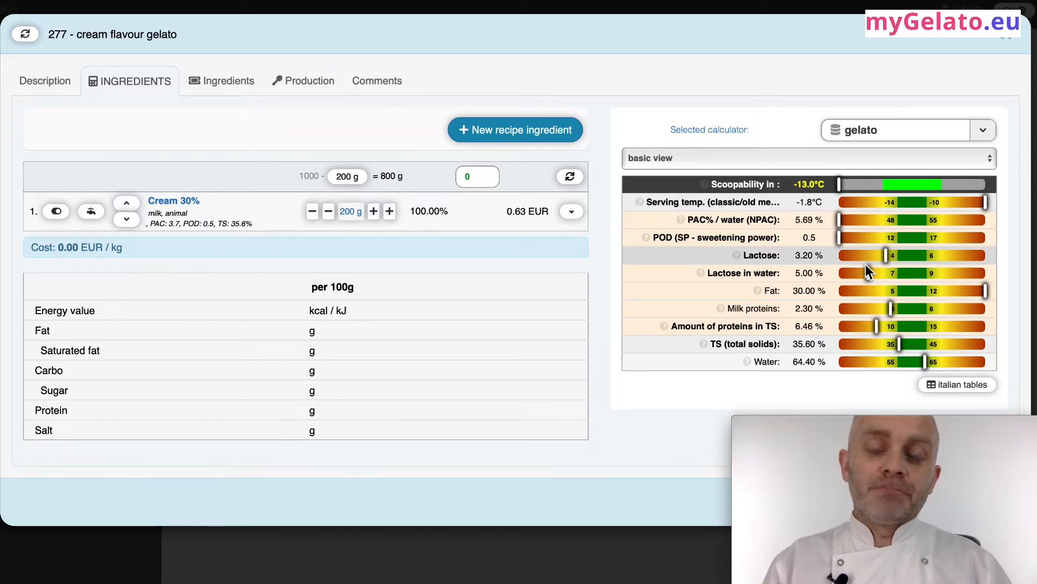
left_click(826, 157)
left_click(828, 182)
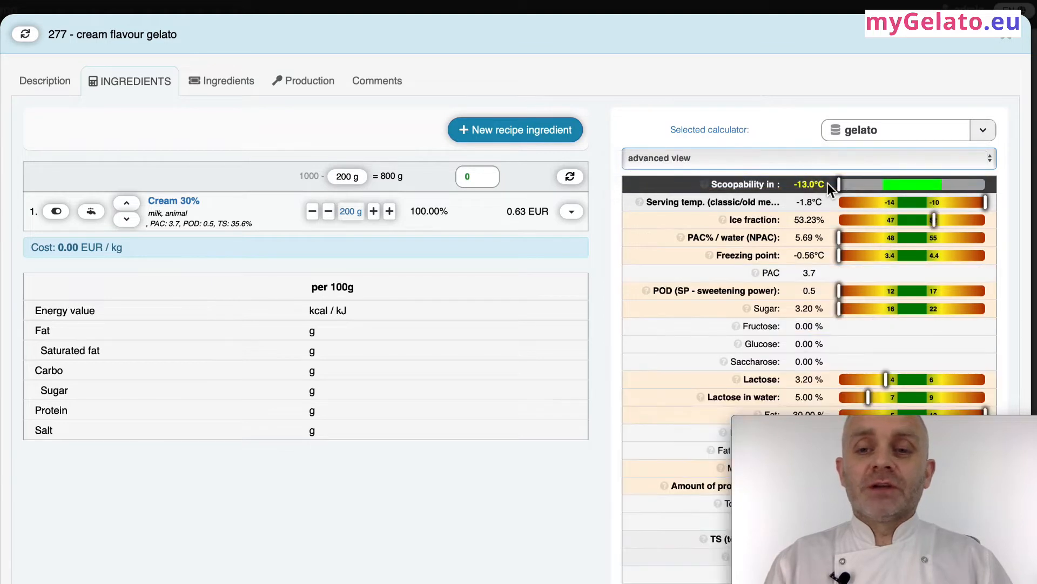
left_click(848, 160)
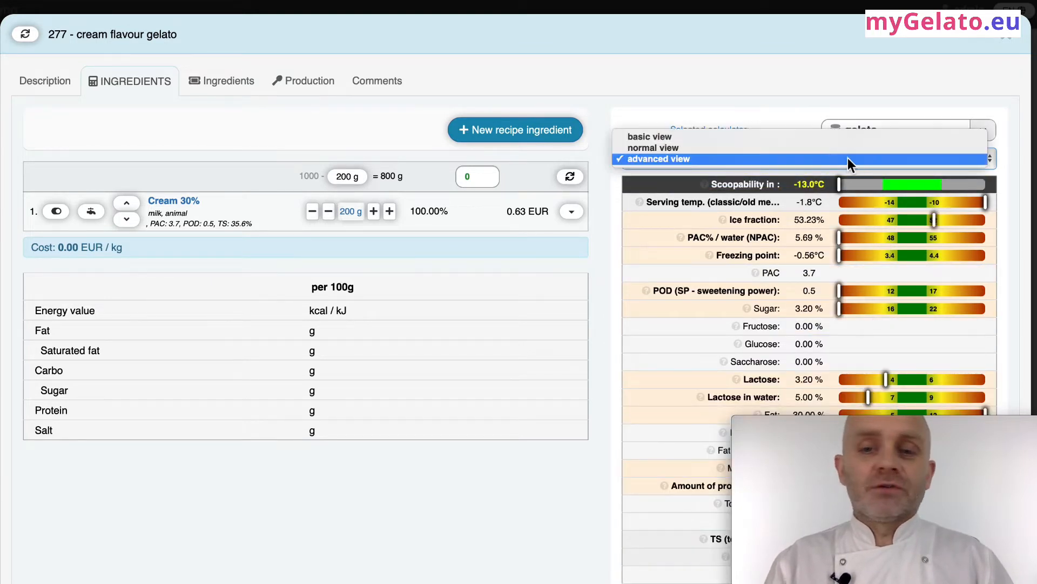
left_click(851, 138)
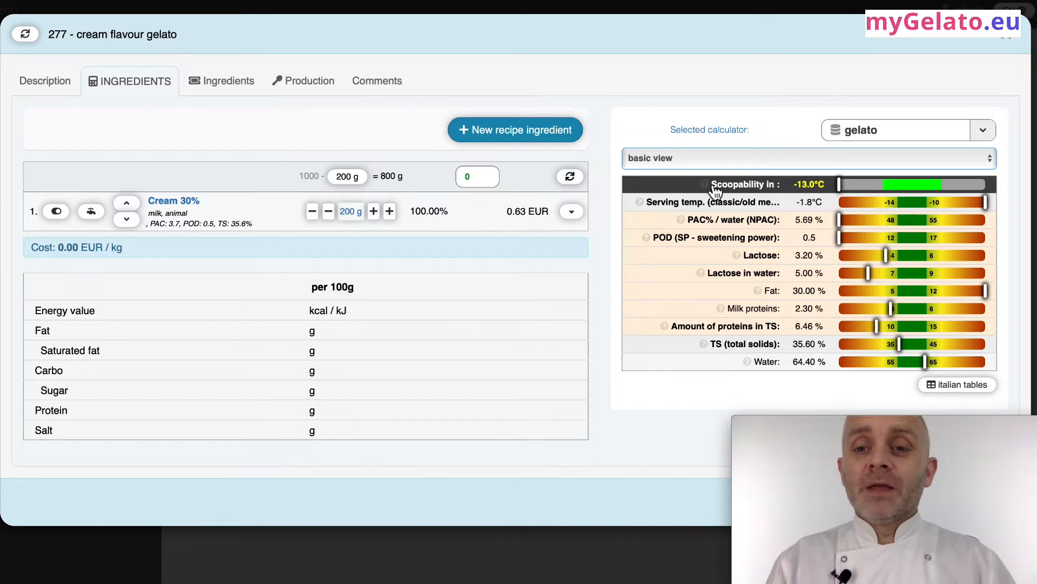
left_click_drag(710, 184, 778, 187)
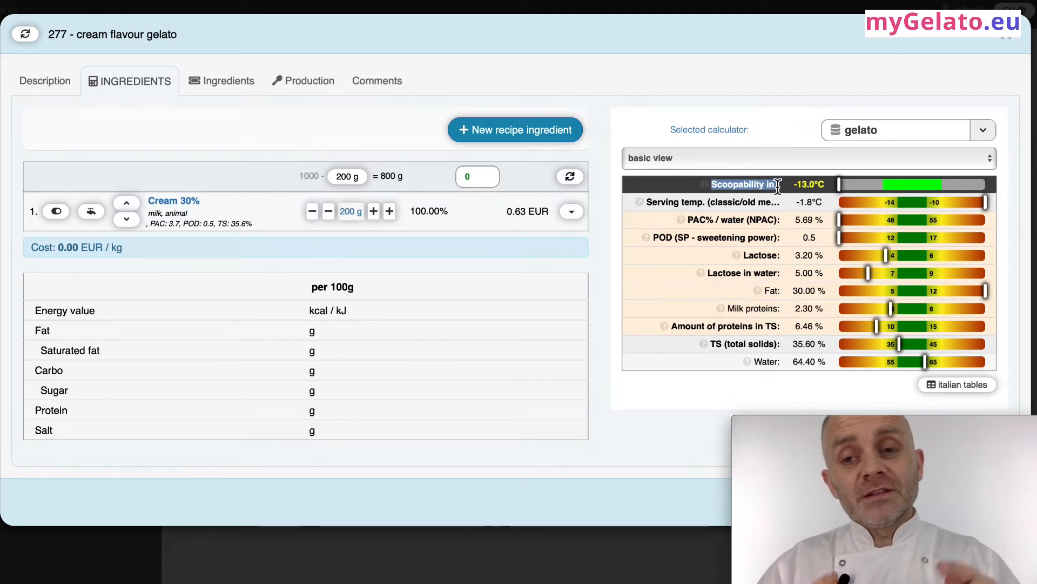
left_click(755, 186)
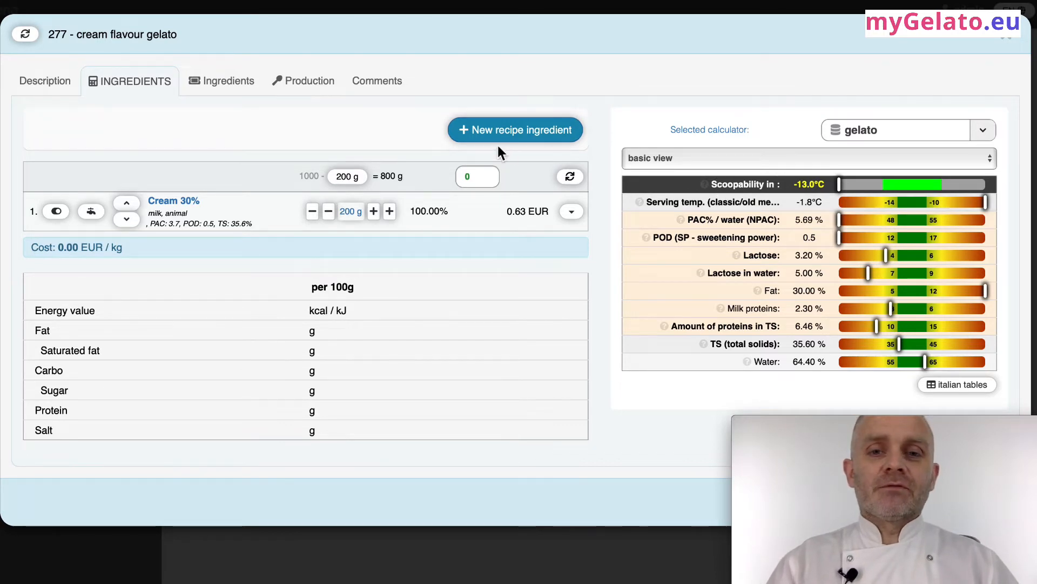
Add 400 g of milk 3,2% to the recipe's ingredients
left_click(521, 140)
left_click(498, 120)
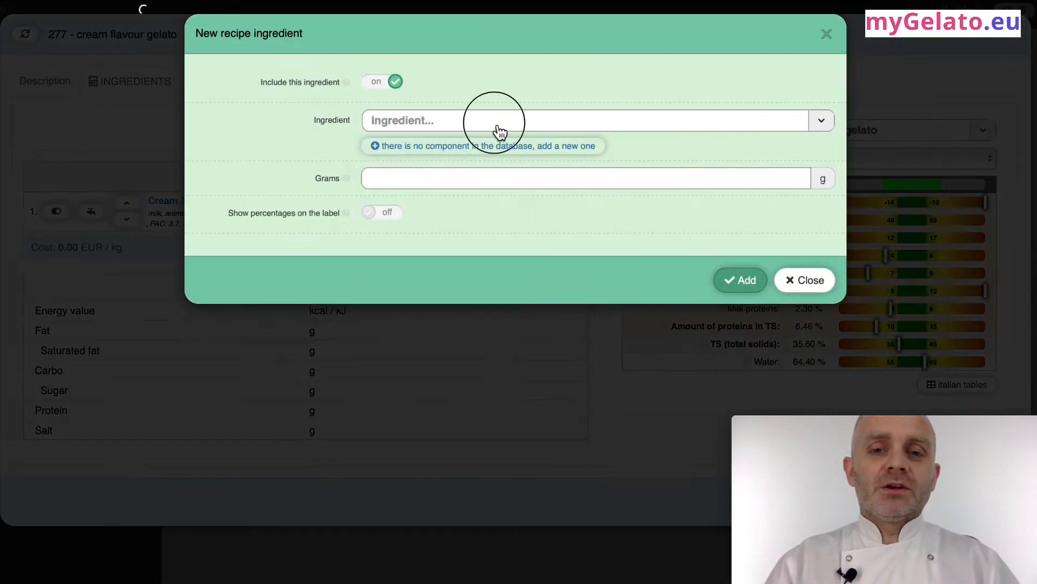
scroll(489, 227, "down", 5)
left_click(418, 254)
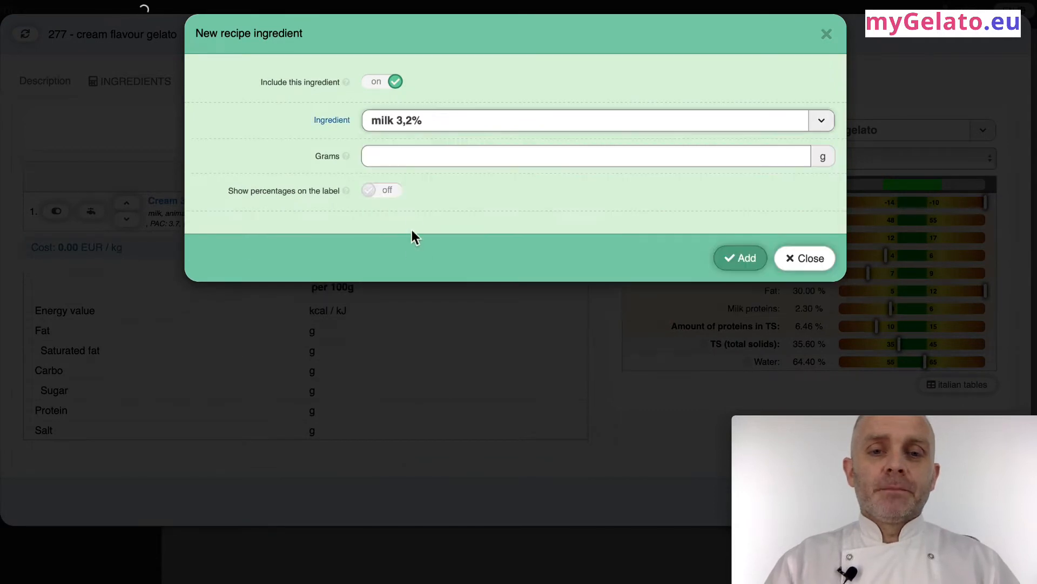
left_click(419, 157)
type("400")
key("Return")
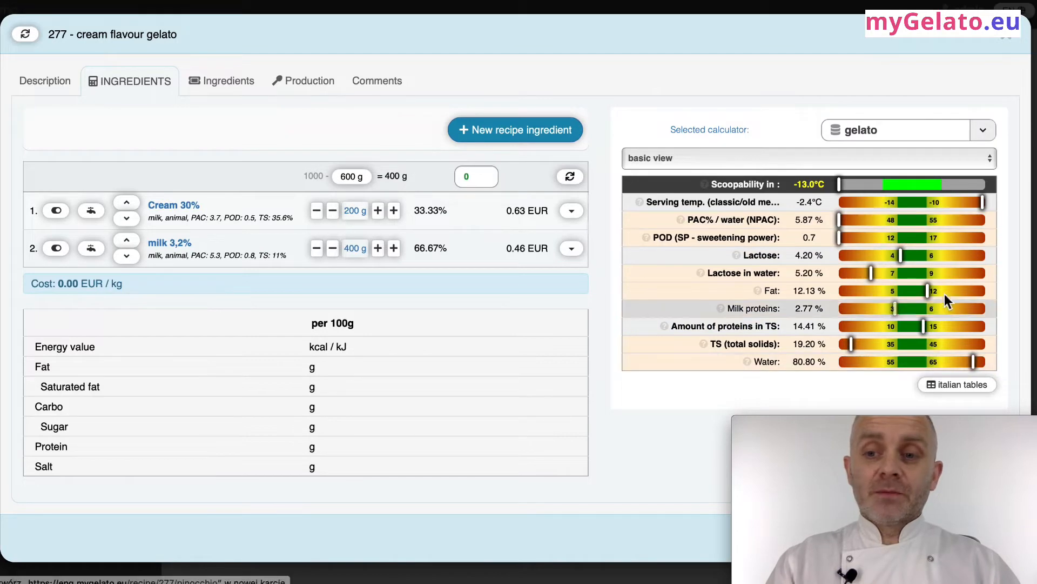
Add 100 g of sugar to the recipe and check the resulting sweetening power and serving temperature
left_click(486, 129)
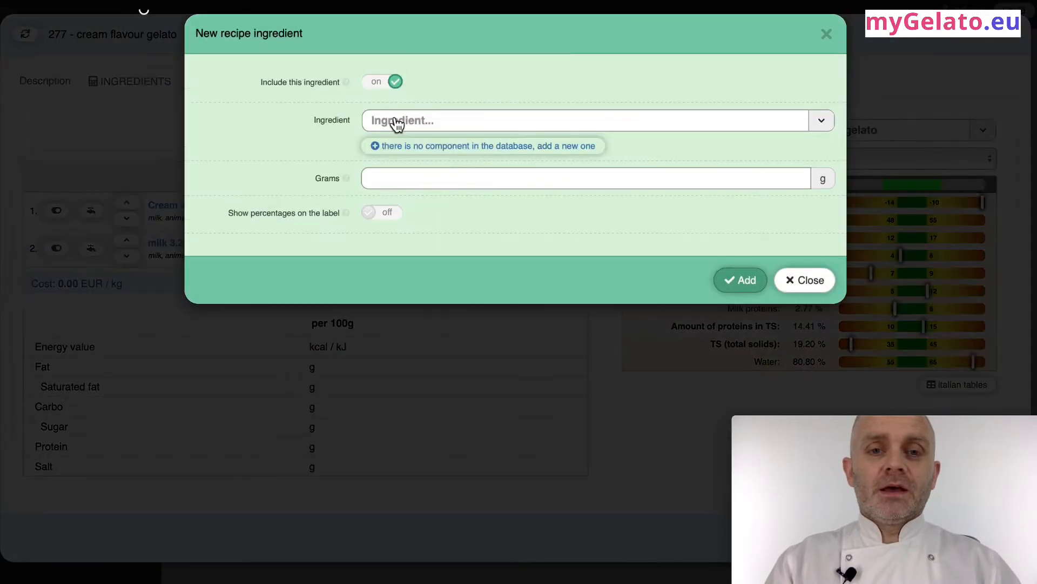
left_click(396, 123)
left_click(404, 273)
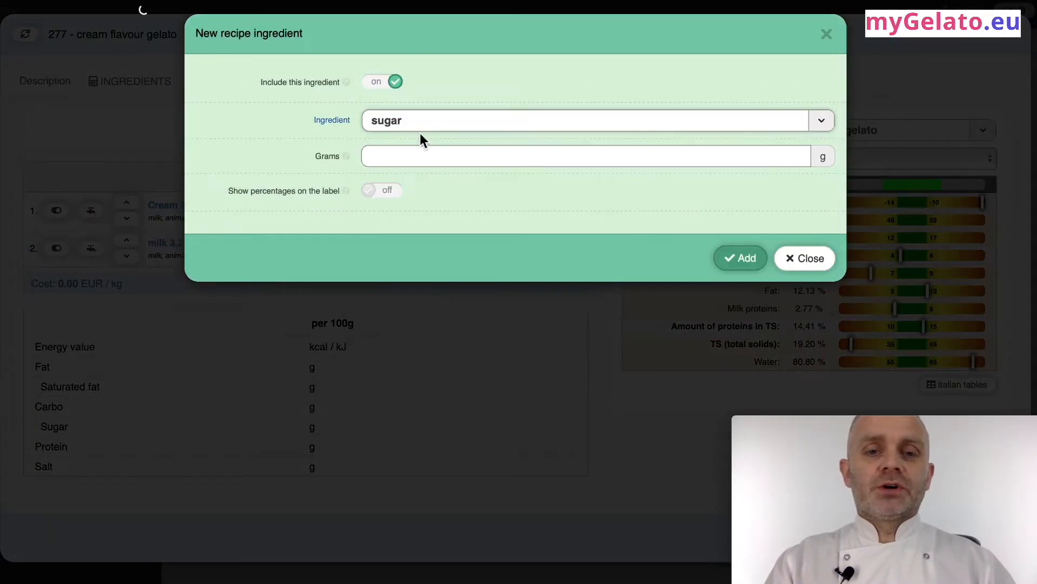
left_click(423, 149)
type("100")
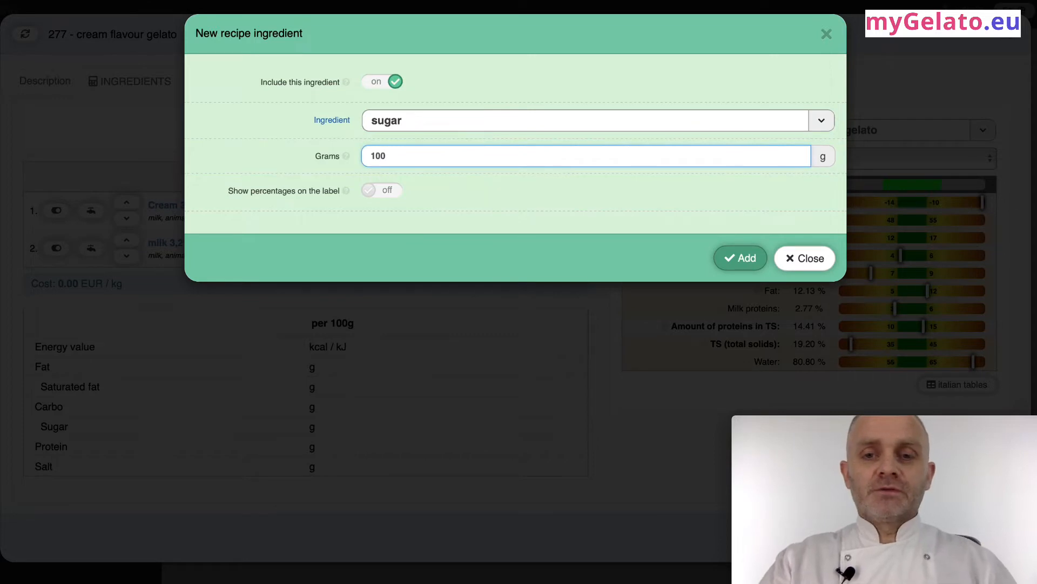
left_click(743, 258)
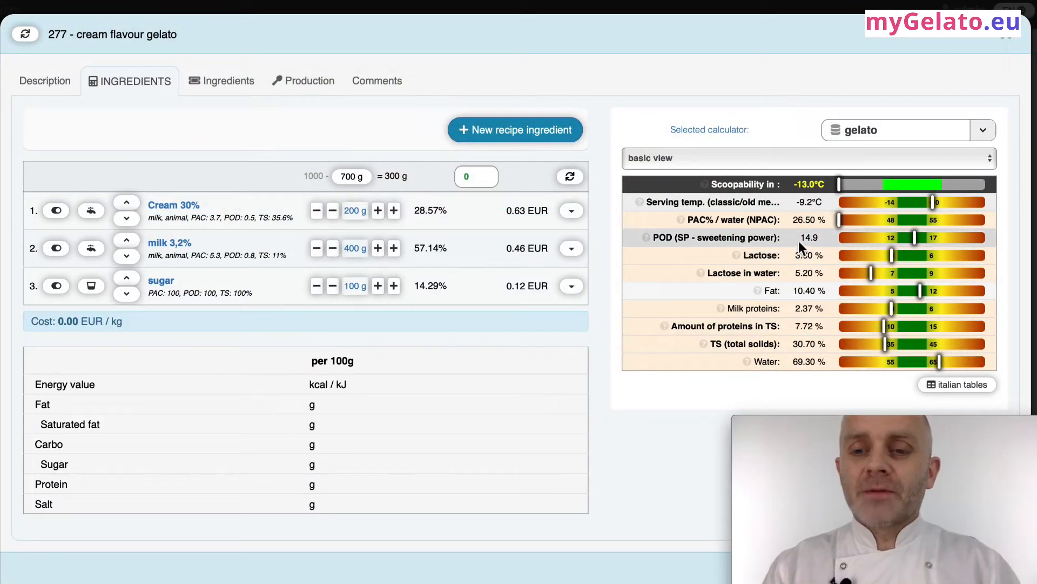
left_click_drag(652, 239, 829, 244)
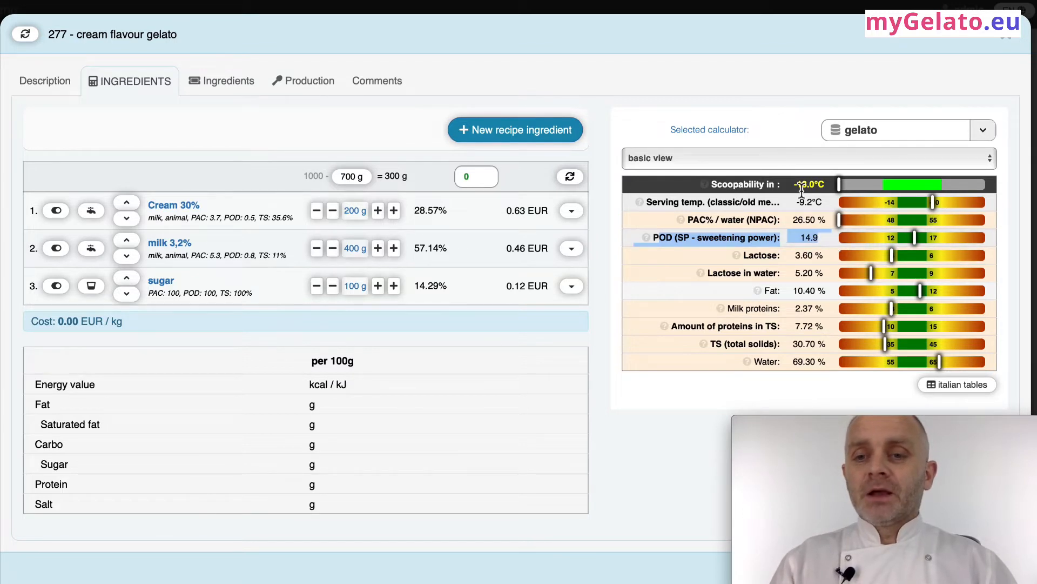
left_click_drag(685, 205, 824, 207)
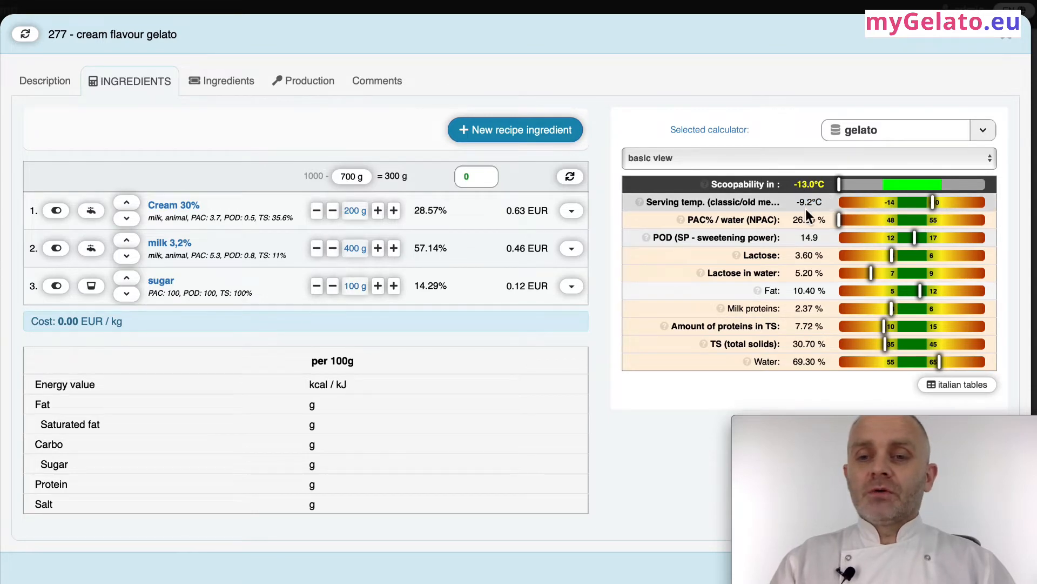
left_click(795, 203)
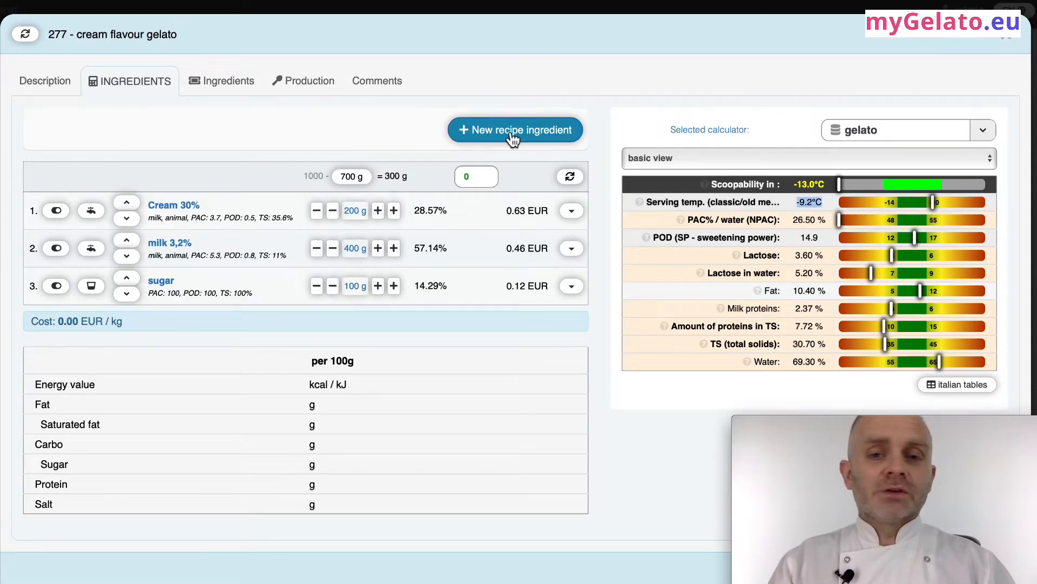
Add 100 g of Dextrose to the recipe and check the resulting sweetening power
left_click(513, 136)
left_click(413, 120)
scroll(445, 216, "down", 5)
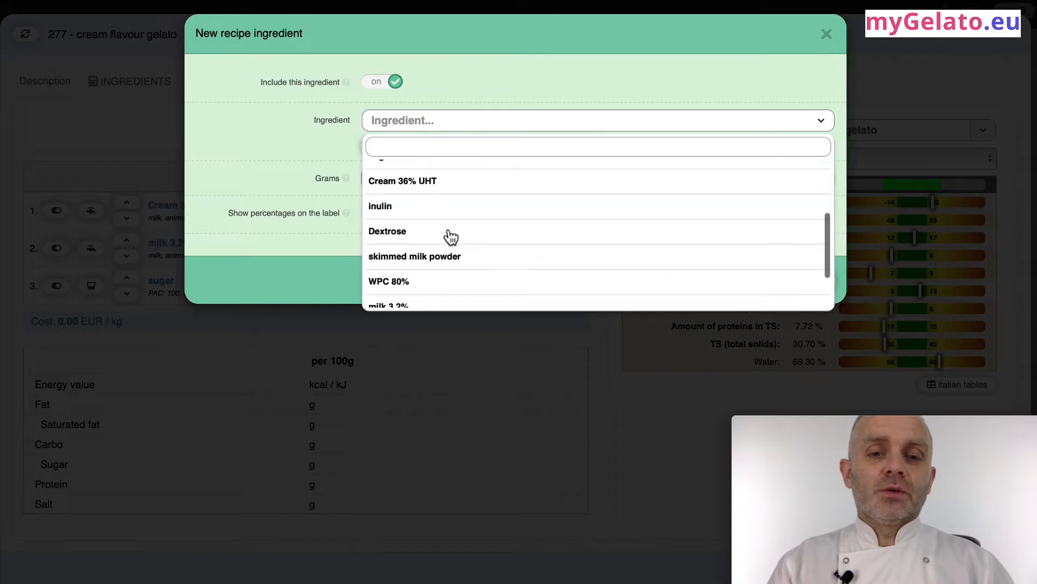
left_click(446, 181)
left_click(428, 157)
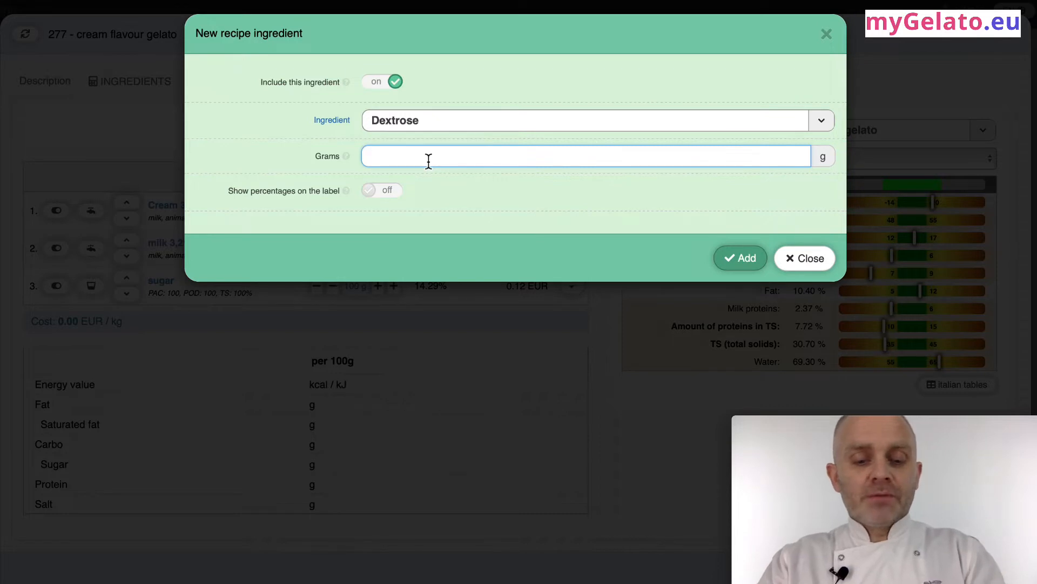
type("100")
key("Return")
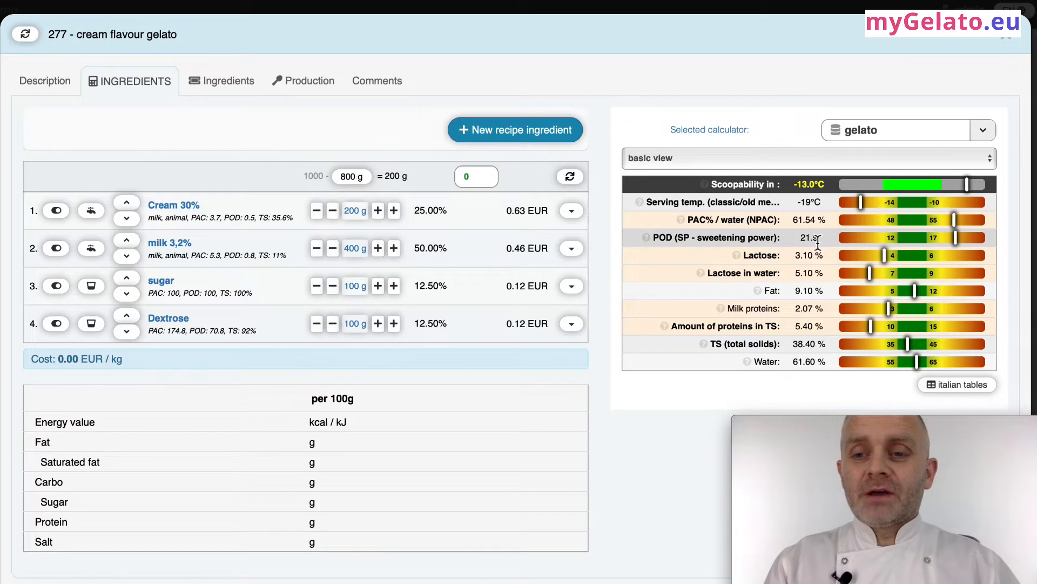
left_click_drag(794, 239, 824, 239)
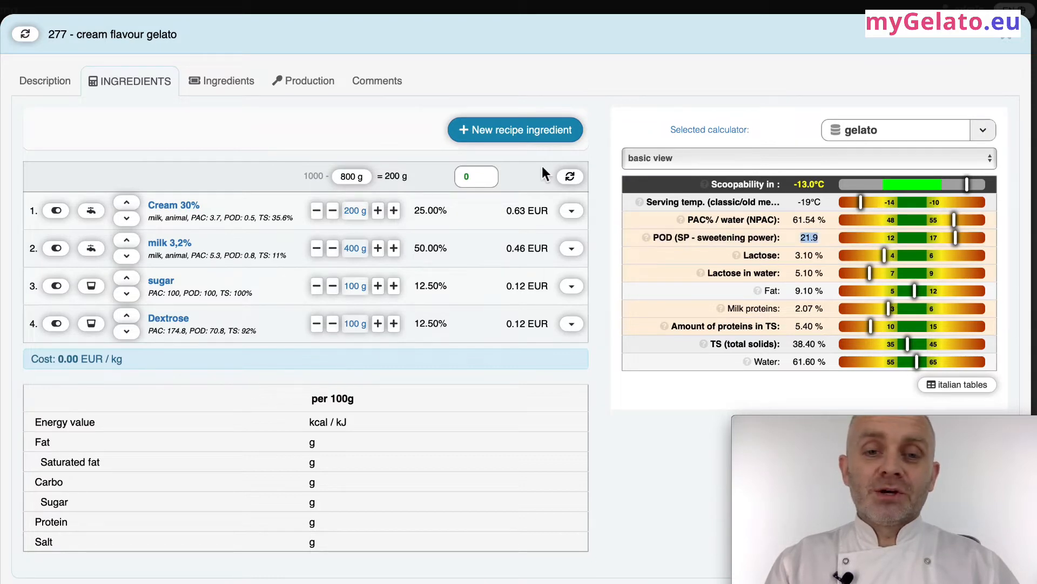
Reduce the amount of sugar in the recipe to 50 g
left_click(361, 291)
double_click(311, 77)
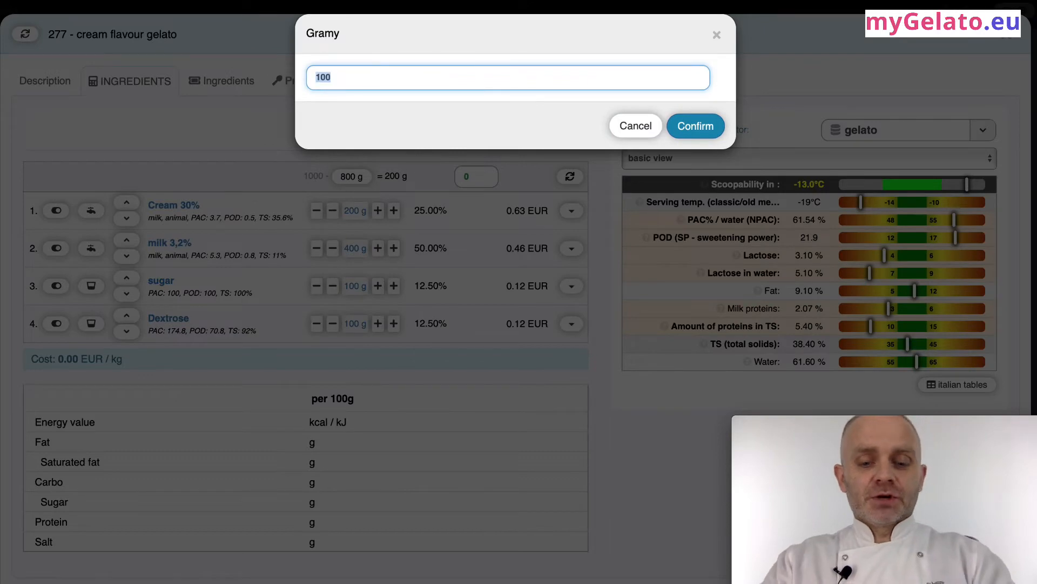
type("50")
key("Return")
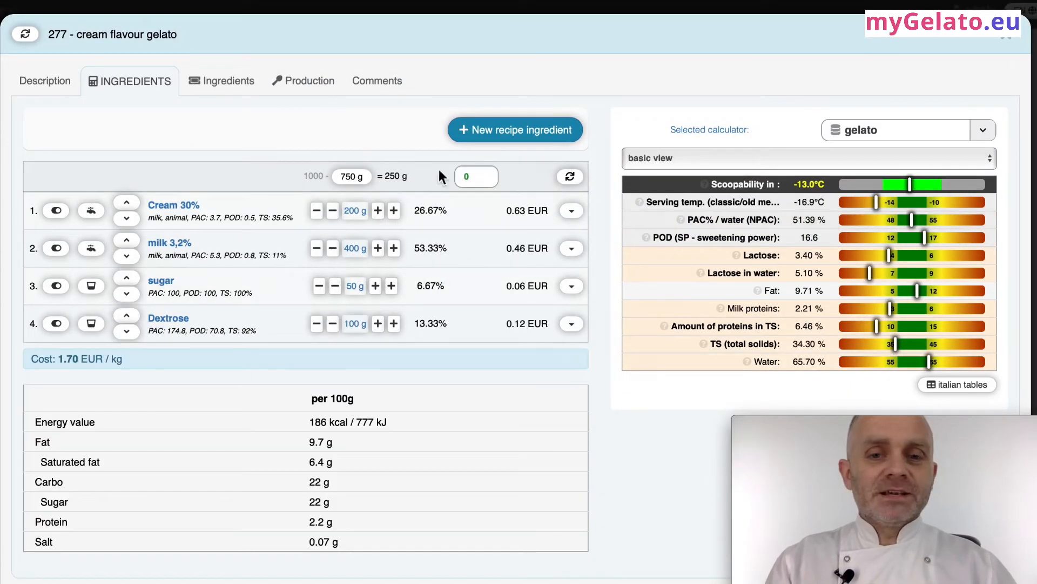
Set the amount of sugar to 30 g and check the lactose and milk protein values
left_click(354, 285)
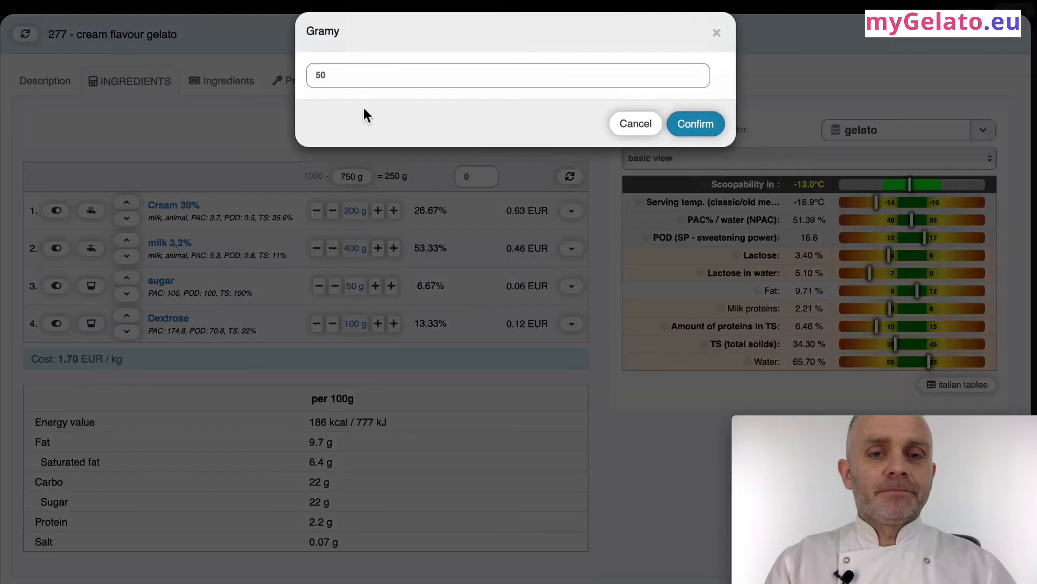
left_click_drag(375, 79, 275, 79)
type("80")
key("Return")
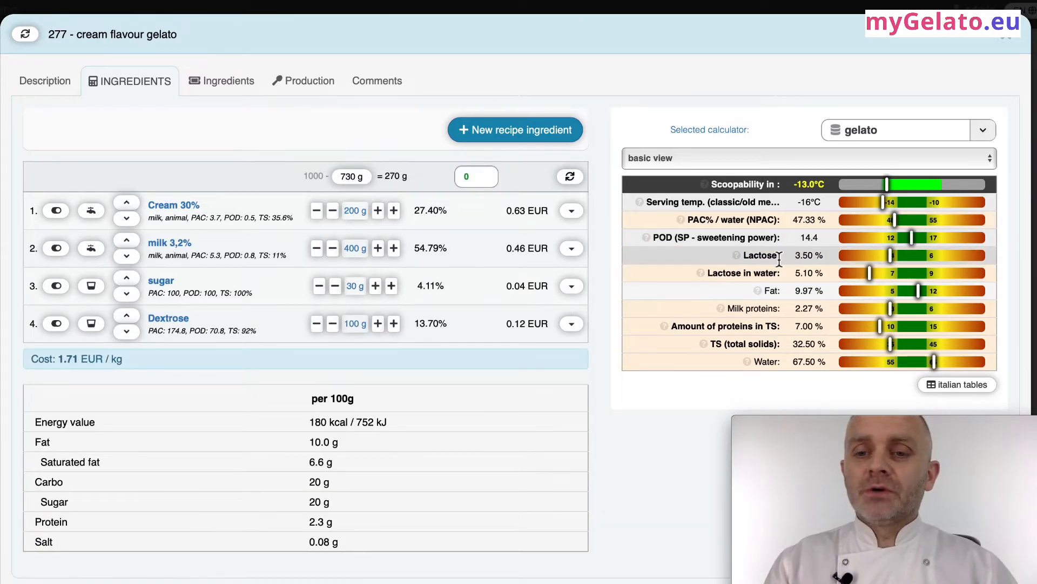
left_click_drag(738, 256, 823, 263)
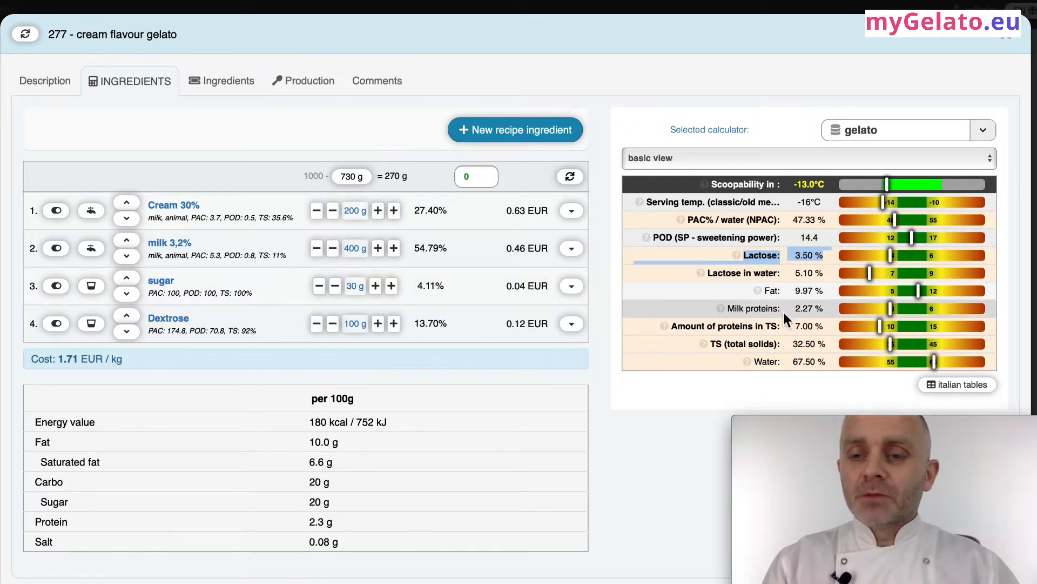
triple_click(814, 312)
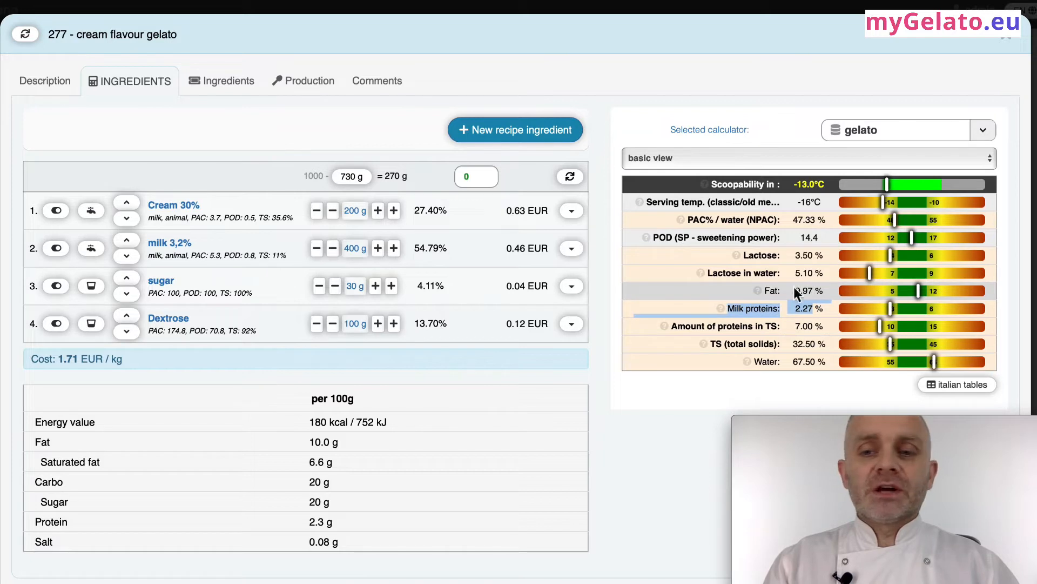
Add 100 g of skimmed milk powder to the recipe and check the lactose and lactose in water values
left_click(505, 128)
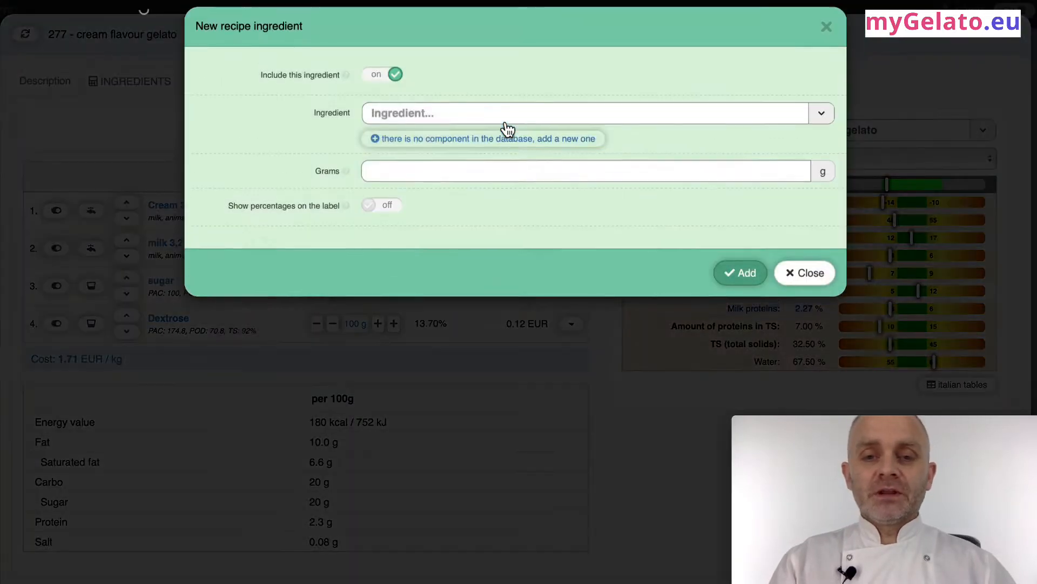
left_click(403, 121)
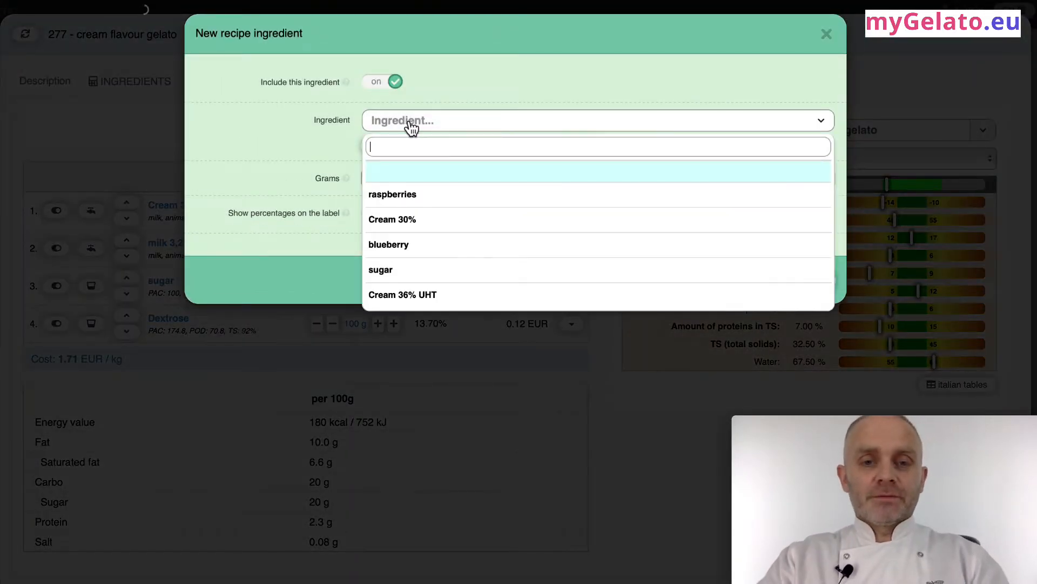
type("skimm")
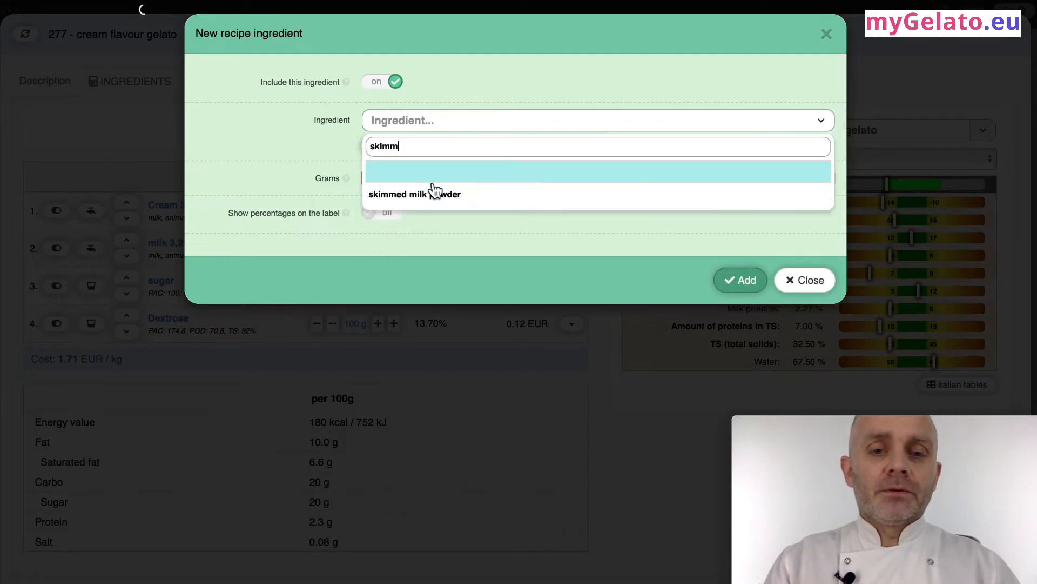
left_click(435, 194)
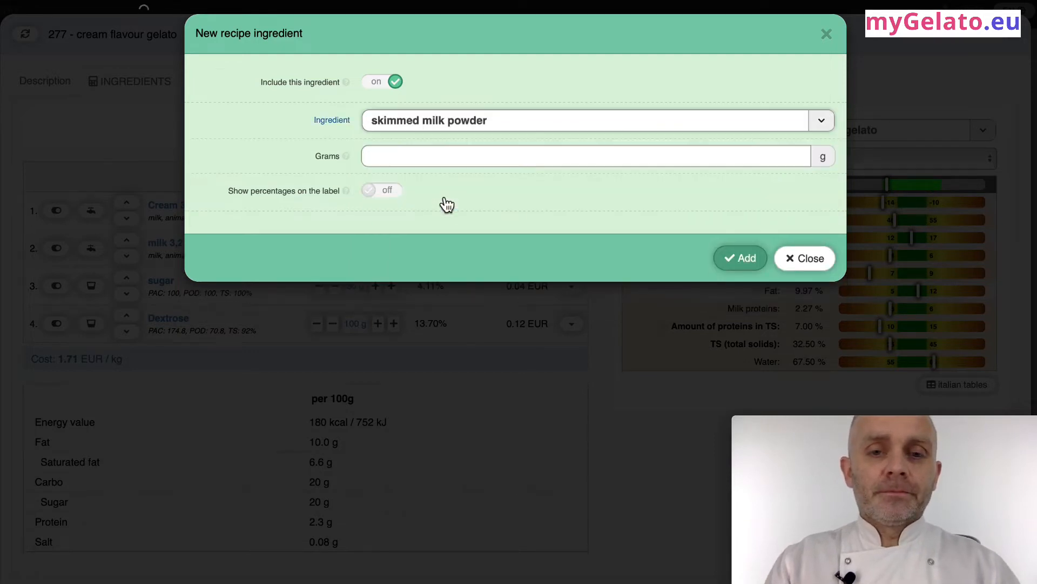
left_click(479, 160)
type("100")
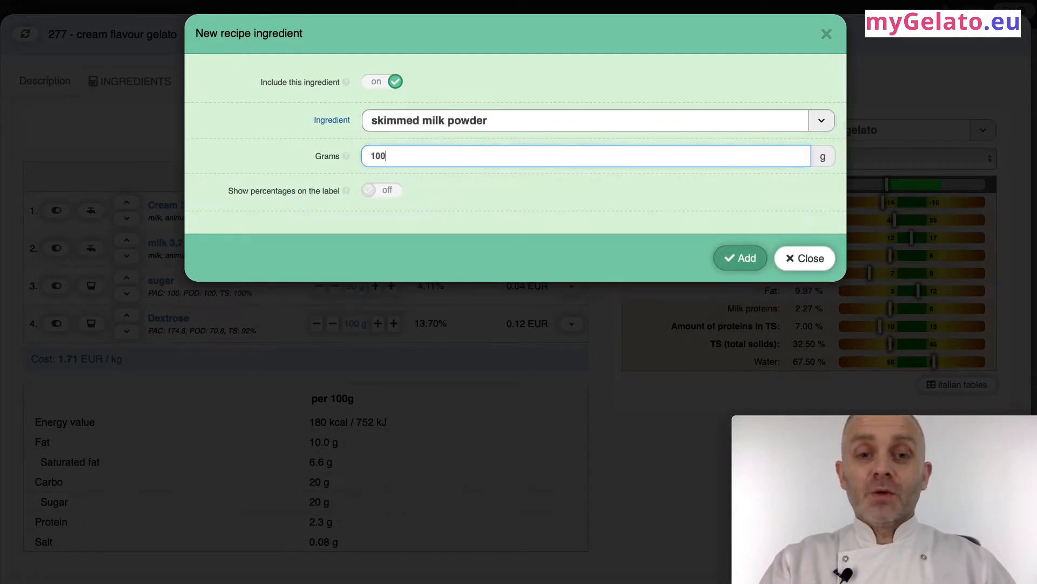
key("Return")
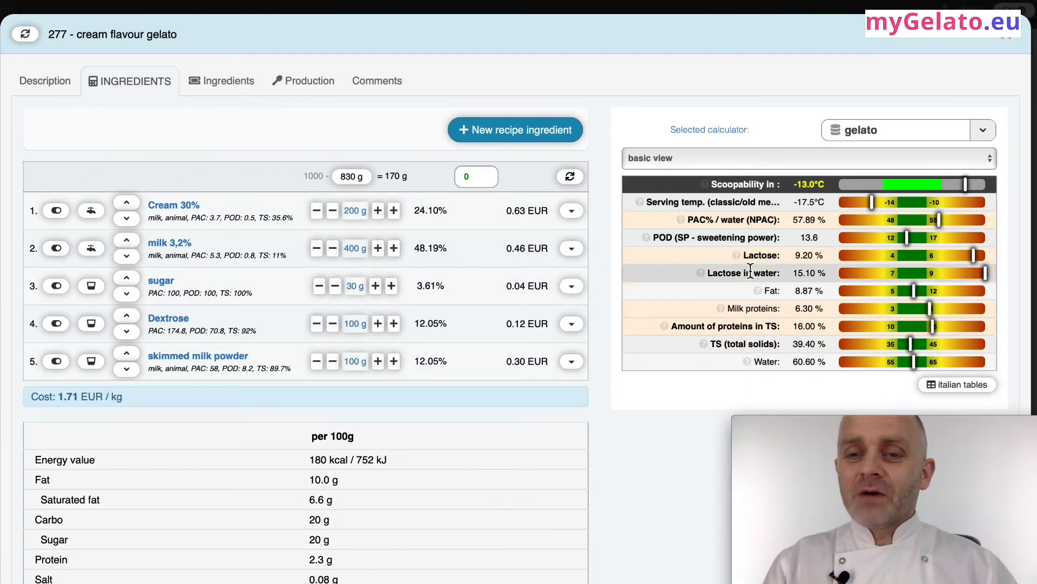
left_click_drag(745, 259, 788, 259)
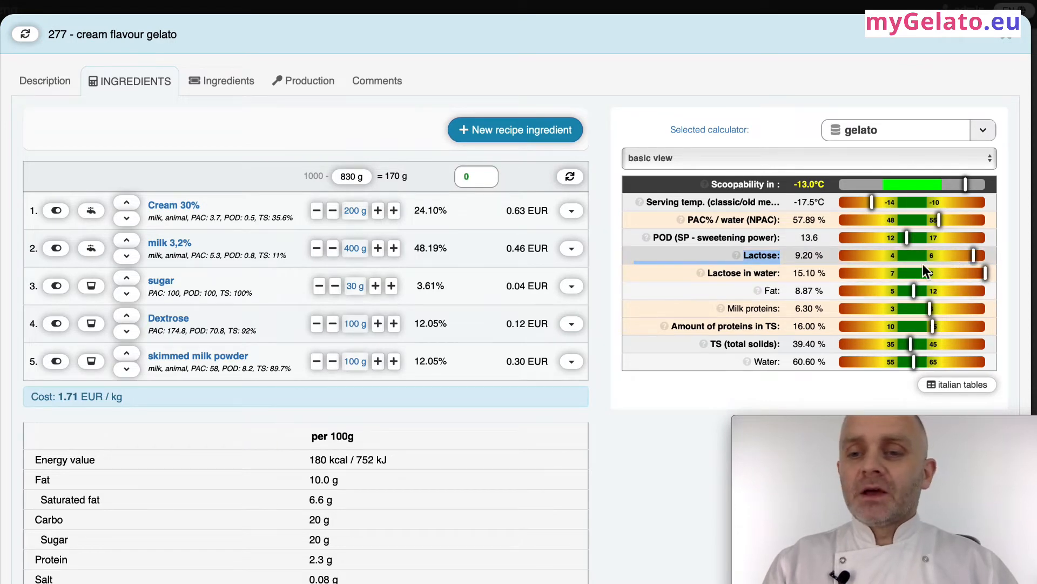
left_click(783, 272)
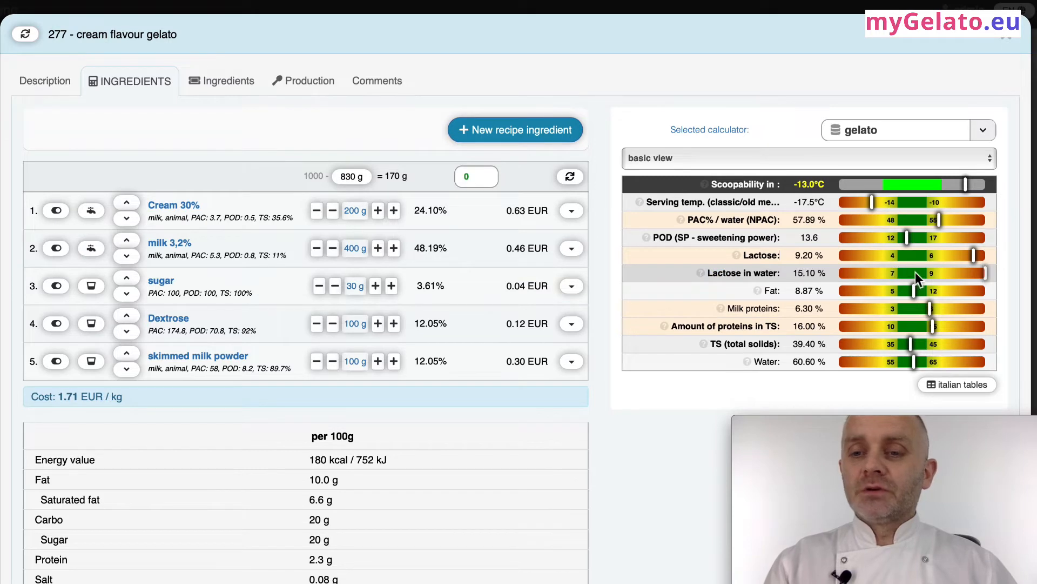
Reduce the amount of skimmed milk powder in the recipe to 50 g
left_click(352, 362)
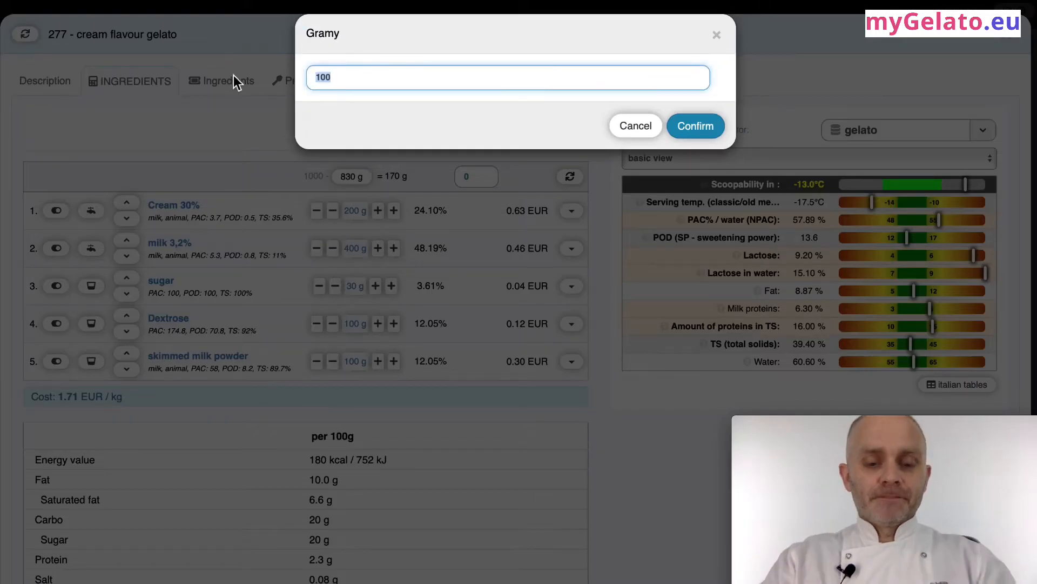
type("50")
key("Return")
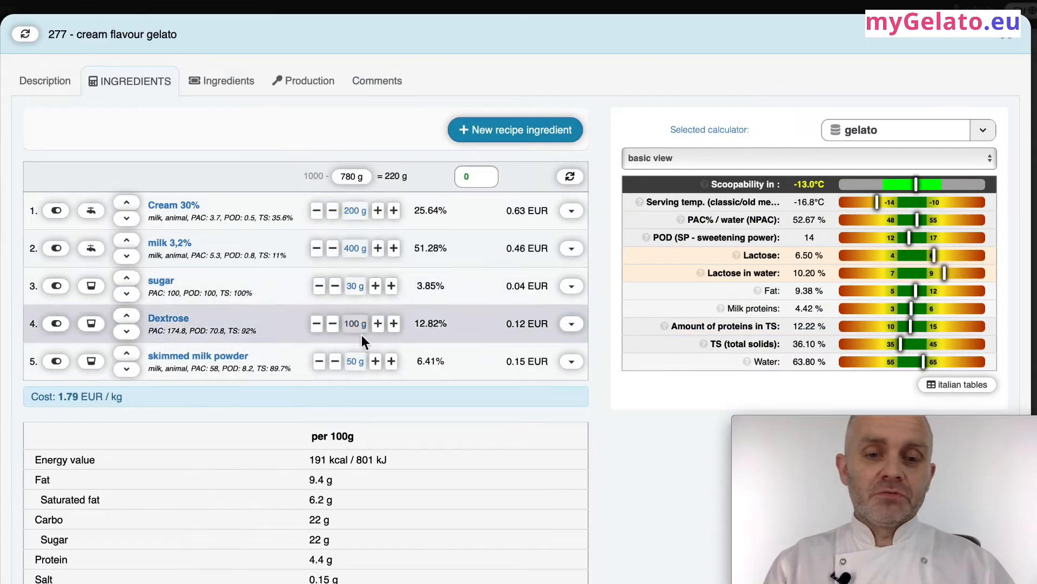
Set the amount of skimmed milk powder to 30 g and check the total solids value
left_click(353, 362)
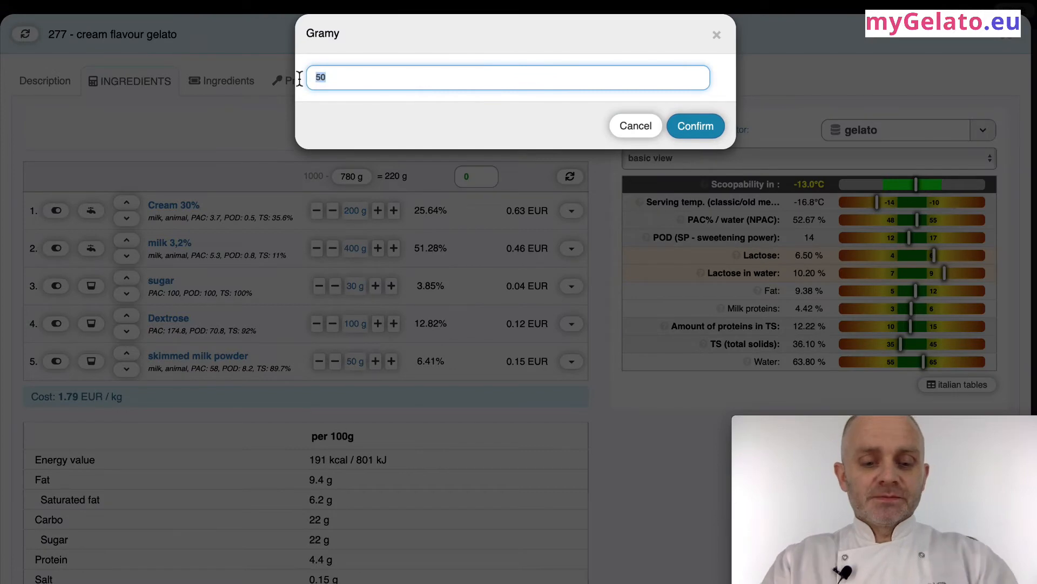
type("30")
key("Return")
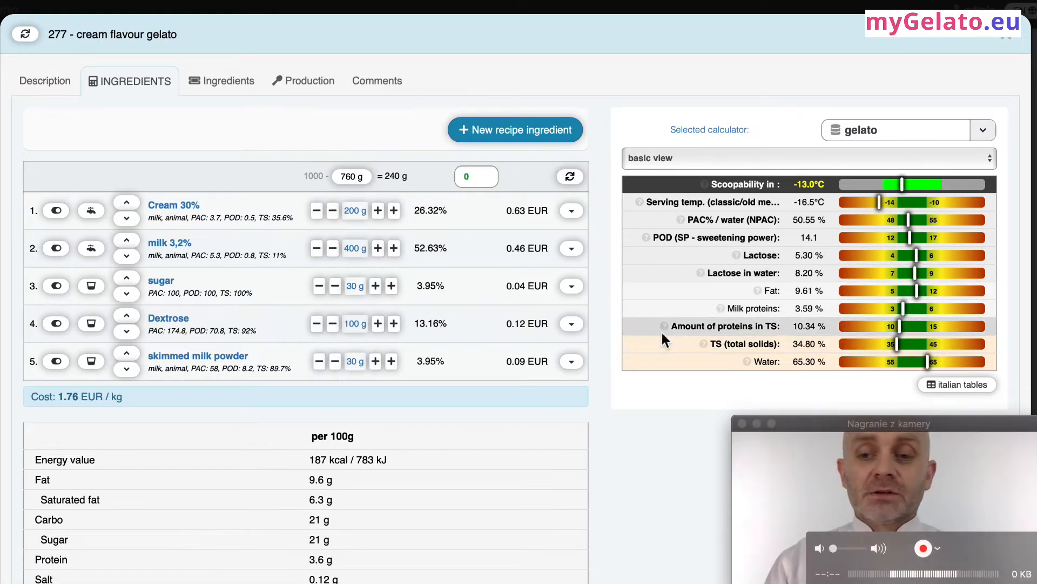
left_click_drag(709, 345, 792, 350)
double_click(804, 344)
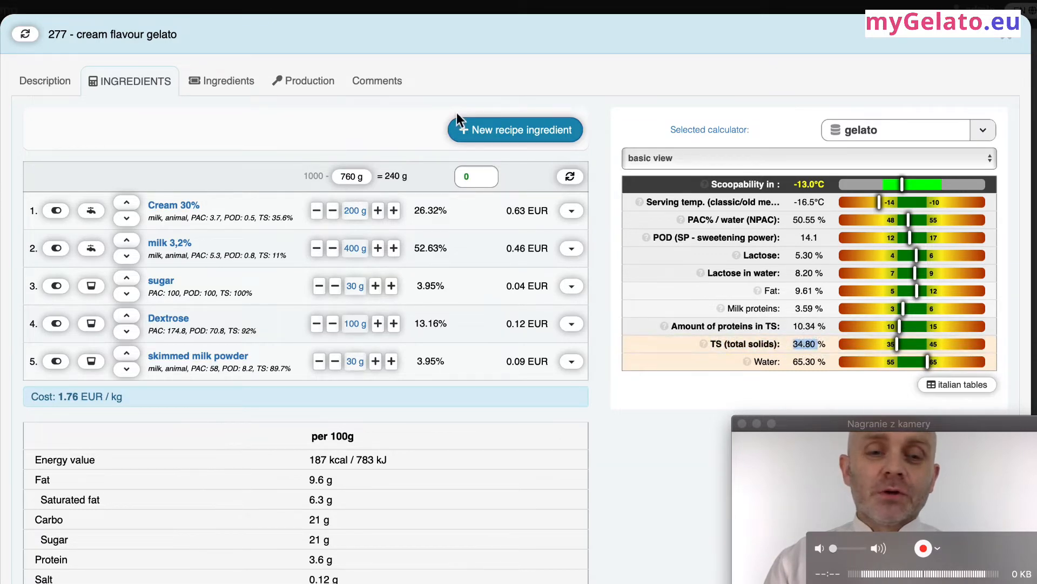
Add 50 g of inulin to the recipe and check the amount of proteins in the total solids
left_click(510, 142)
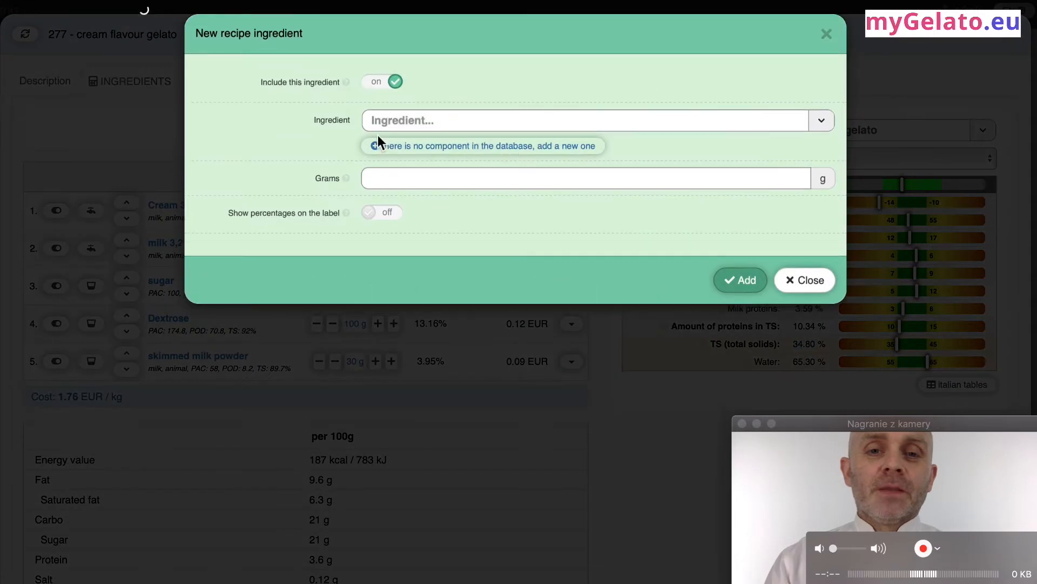
left_click(401, 125)
scroll(426, 240, "down", 5)
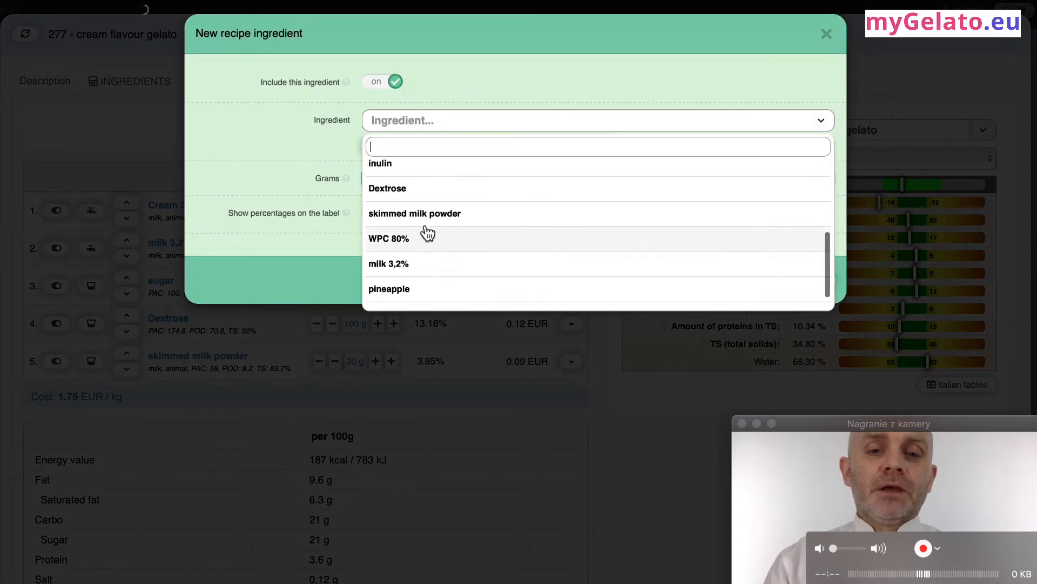
left_click(408, 167)
left_click(424, 156)
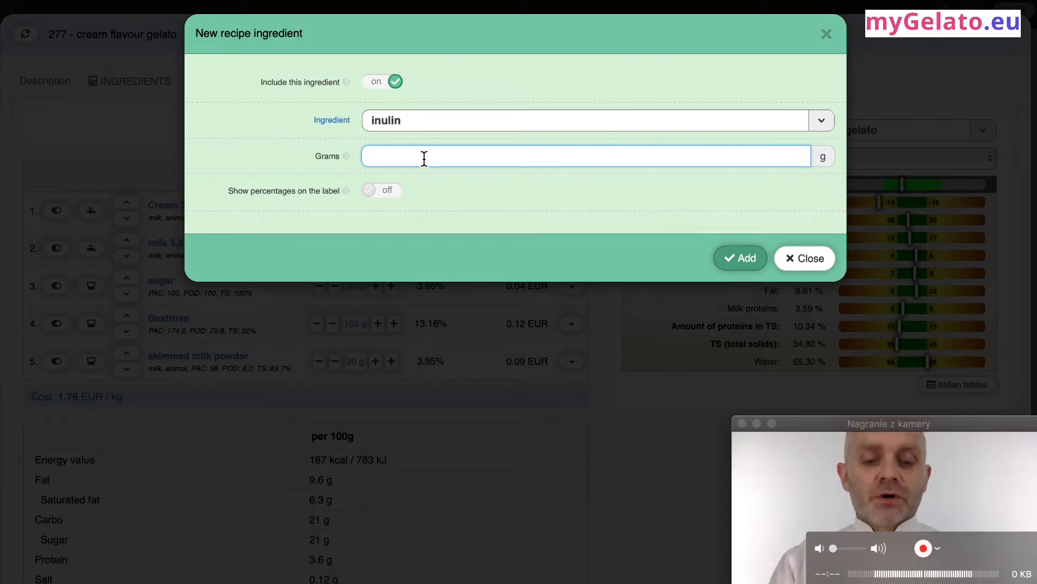
type("500")
key("BackSpace")
key("Return")
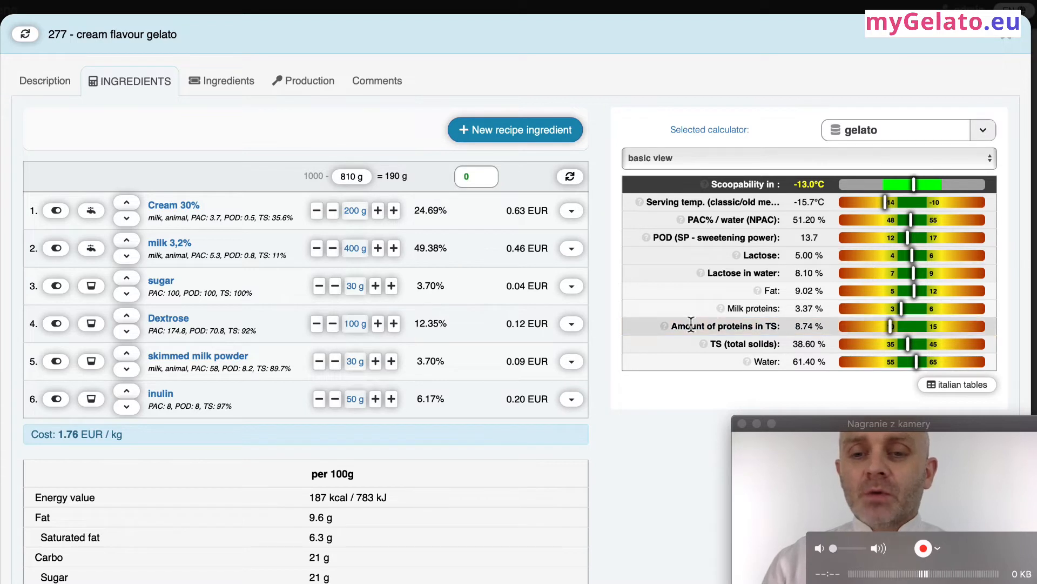
left_click_drag(673, 326, 817, 330)
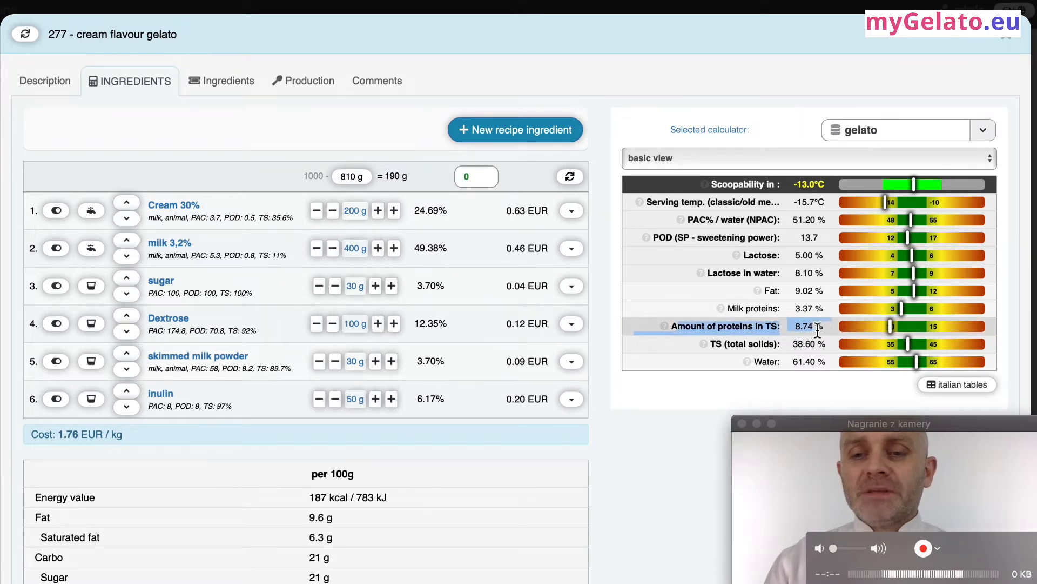
Add 5 g of WPC 80% to the recipe and raise its amount to 7 g
left_click(485, 136)
left_click(434, 125)
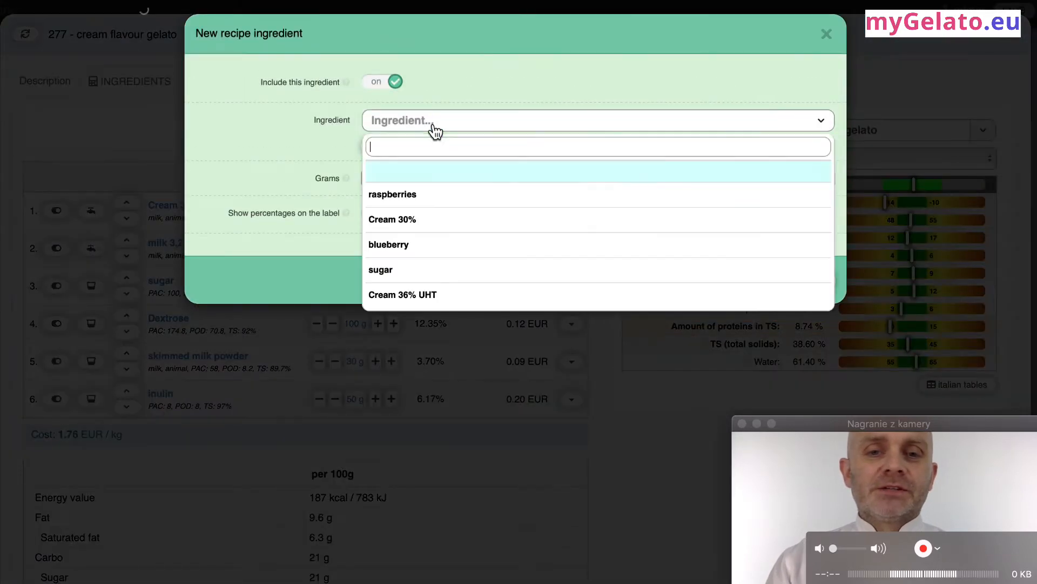
scroll(453, 249, "down", 5)
left_click(432, 219)
left_click(418, 158)
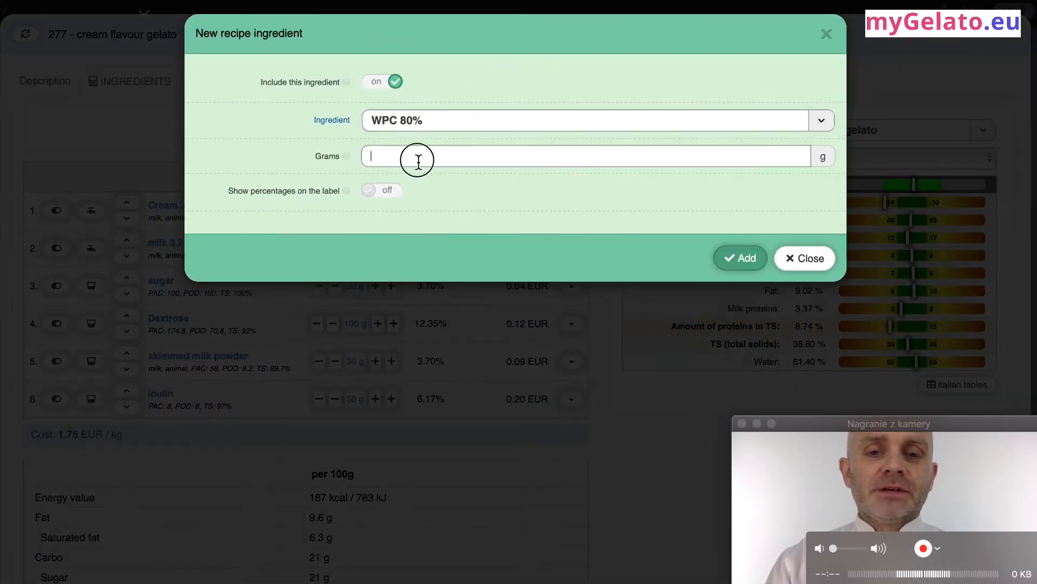
type("6")
key("Return")
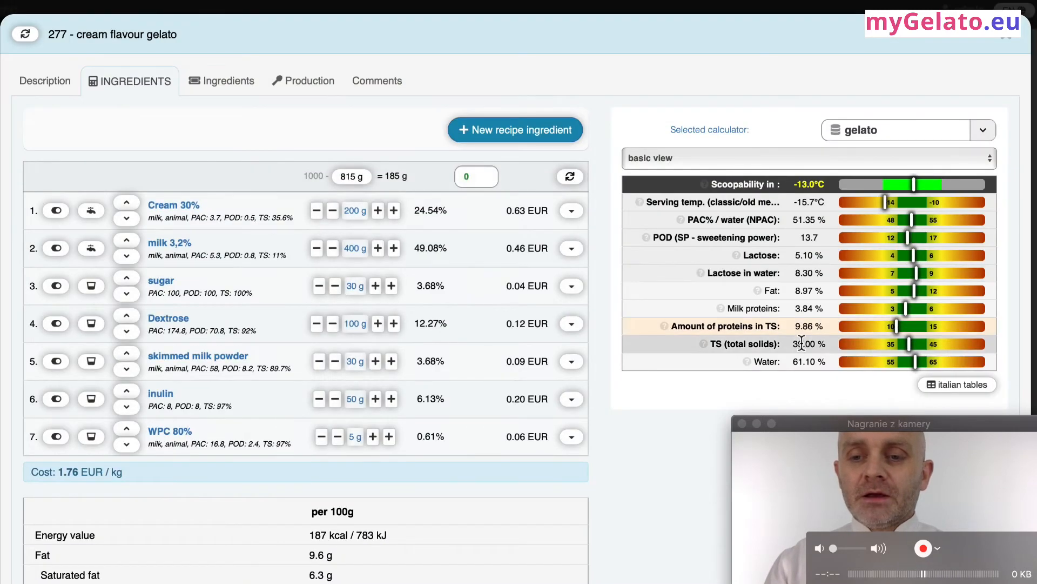
left_click(389, 436)
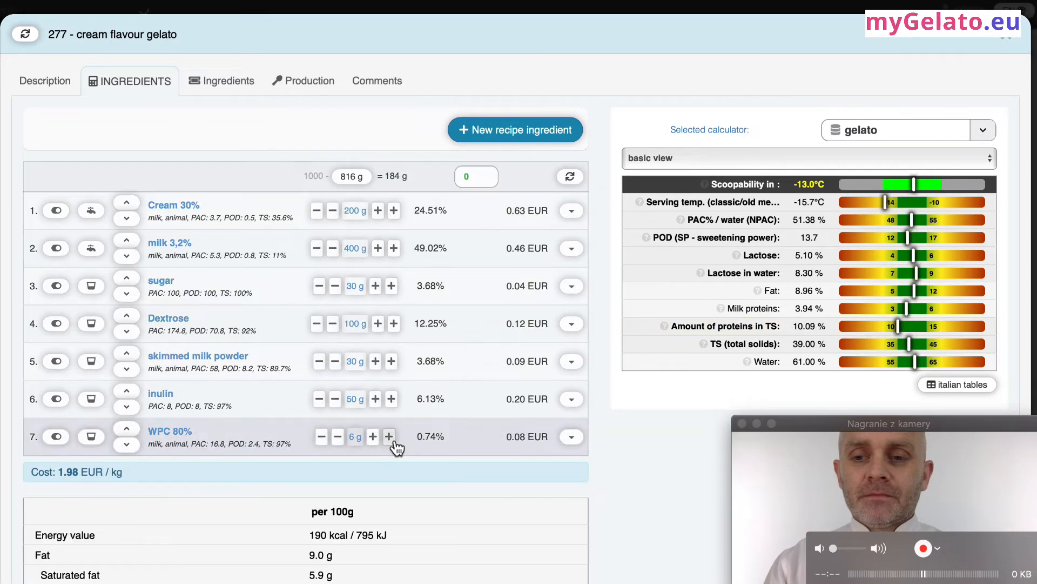
left_click(391, 439)
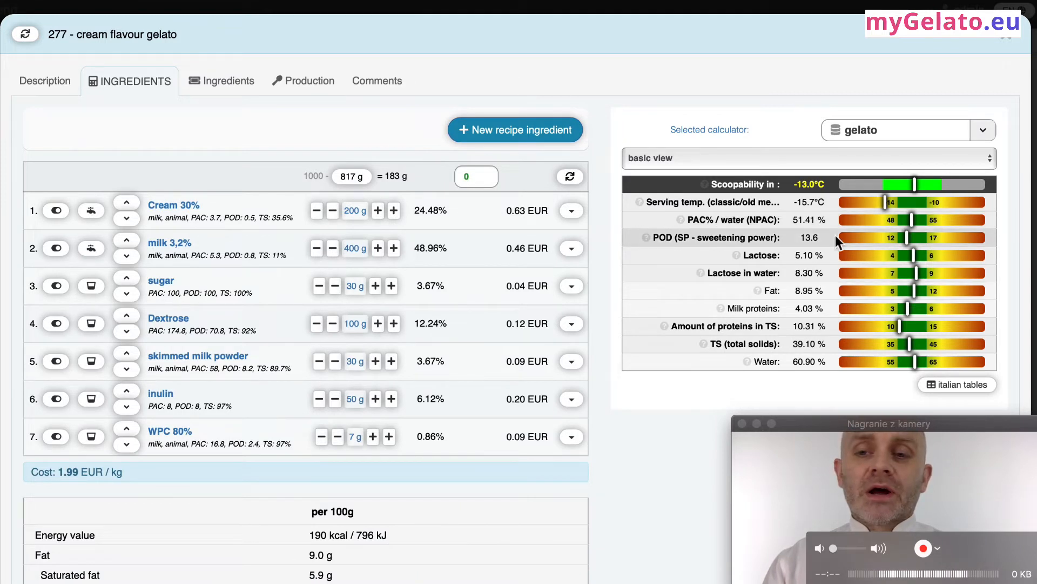
Review the sweetening power, scoopability, lactose, lactose in water, fat, protein share and total solids, plus the recipe's cost per kilogram
left_click_drag(799, 238, 824, 237)
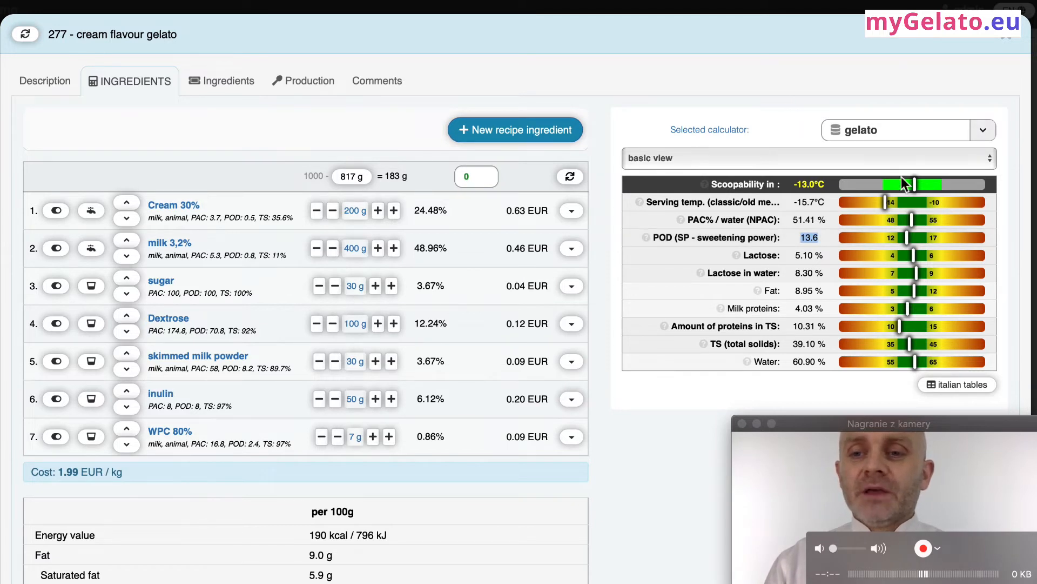
left_click_drag(796, 184, 933, 192)
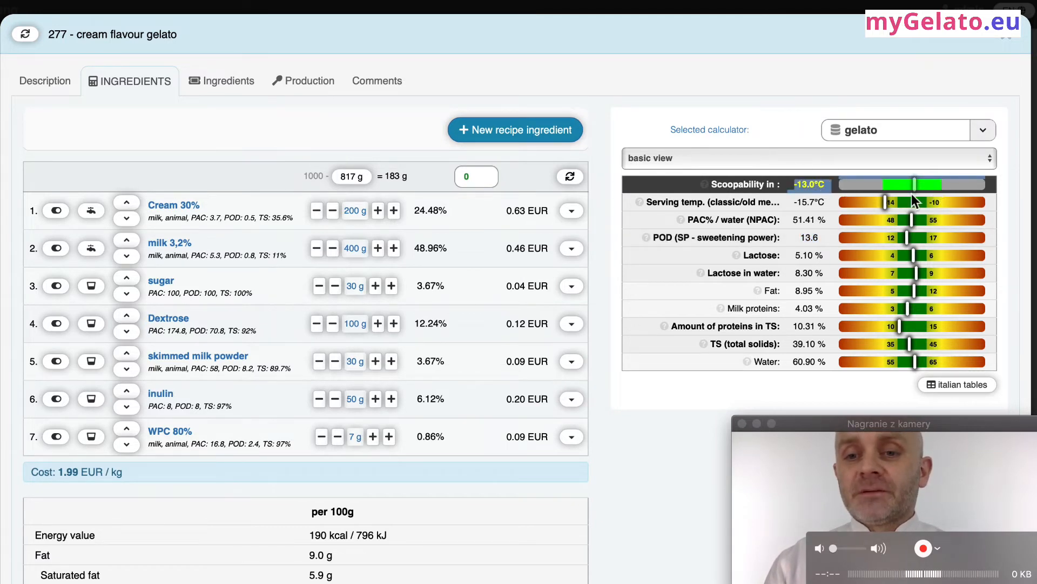
left_click_drag(748, 258, 903, 238)
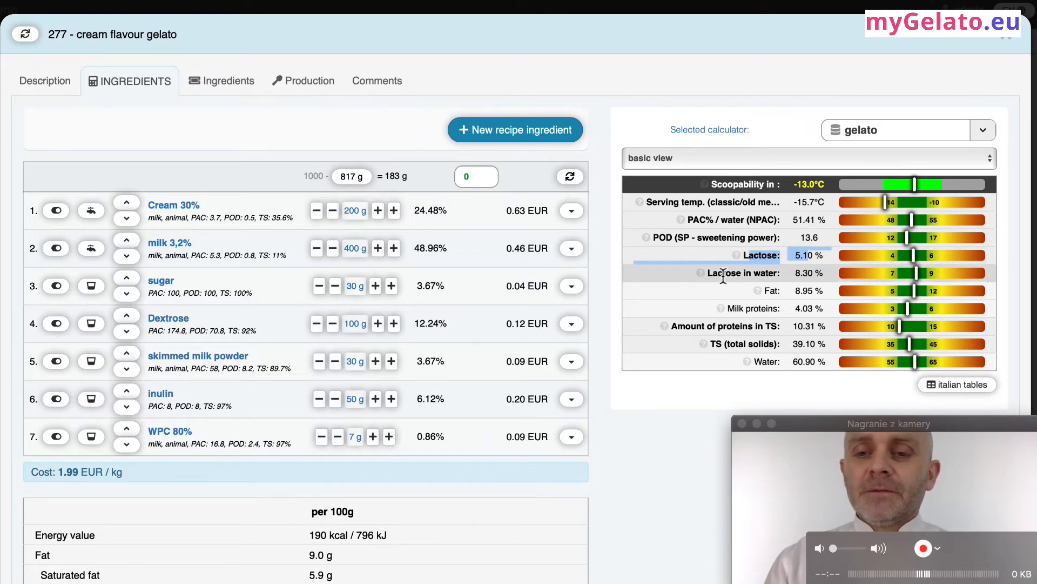
left_click_drag(723, 277, 798, 280)
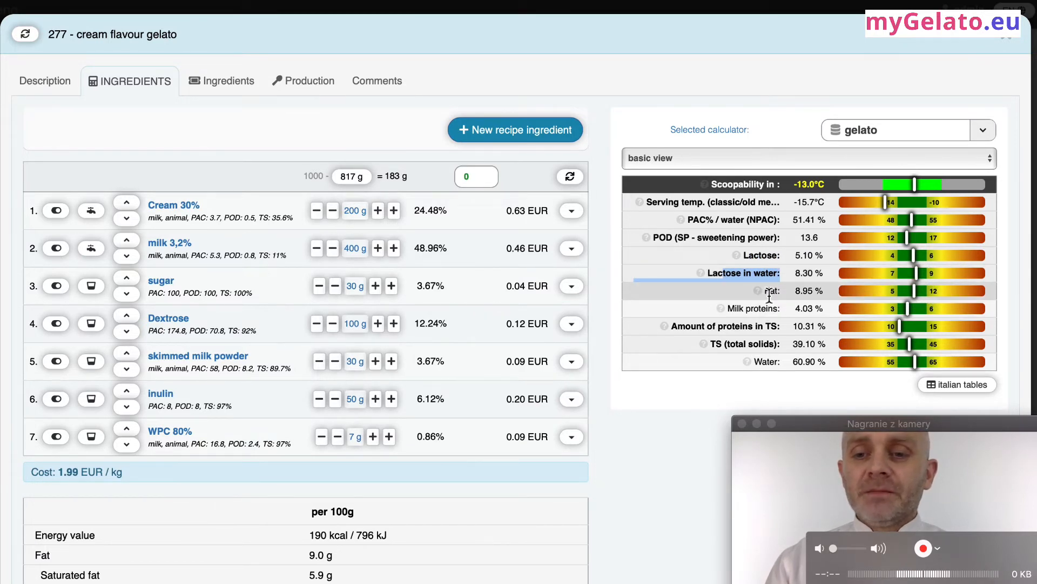
left_click_drag(763, 296, 832, 296)
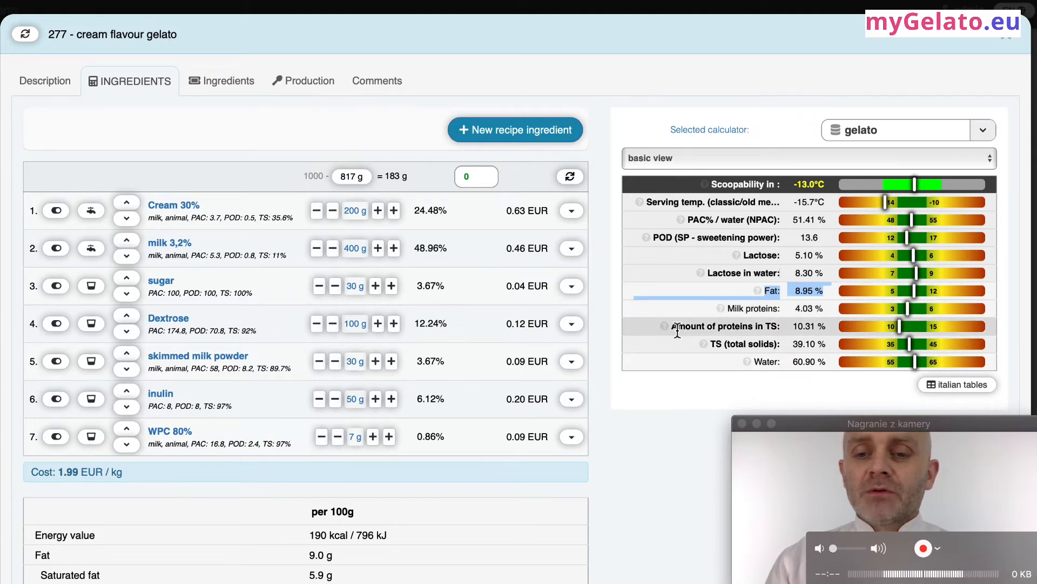
left_click_drag(678, 331, 817, 329)
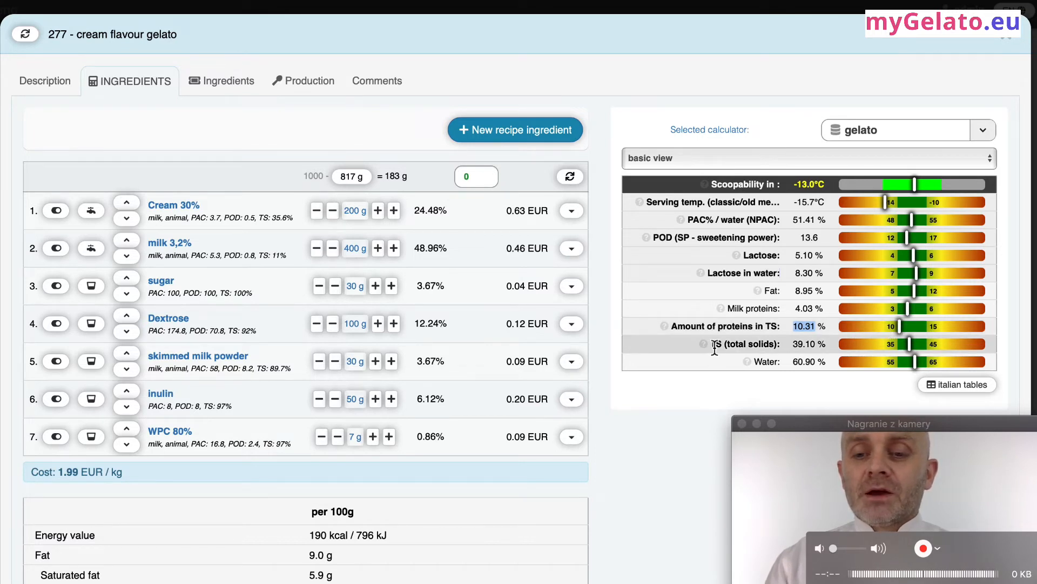
left_click_drag(715, 348, 774, 350)
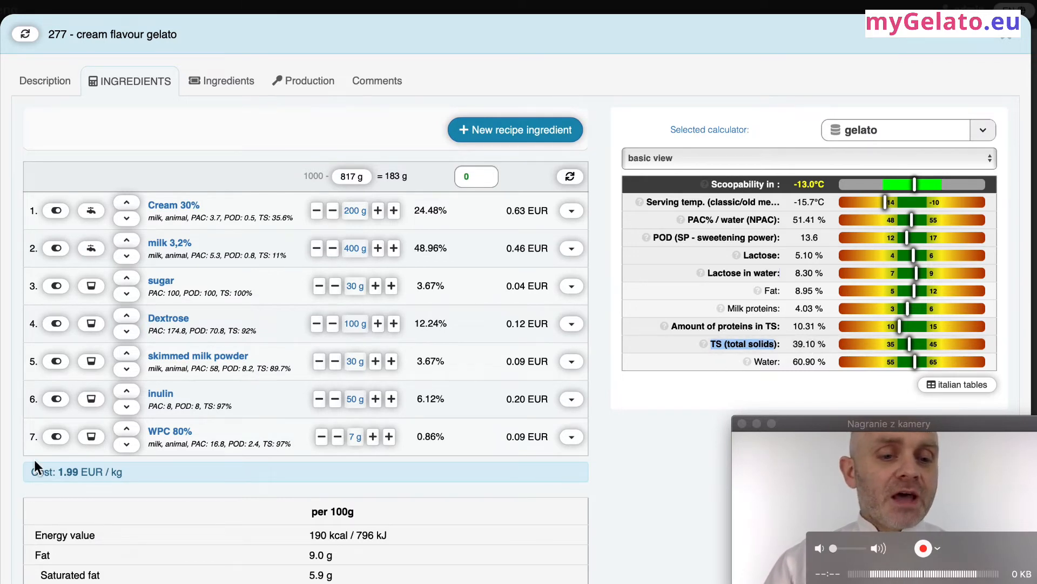
left_click_drag(31, 472, 146, 471)
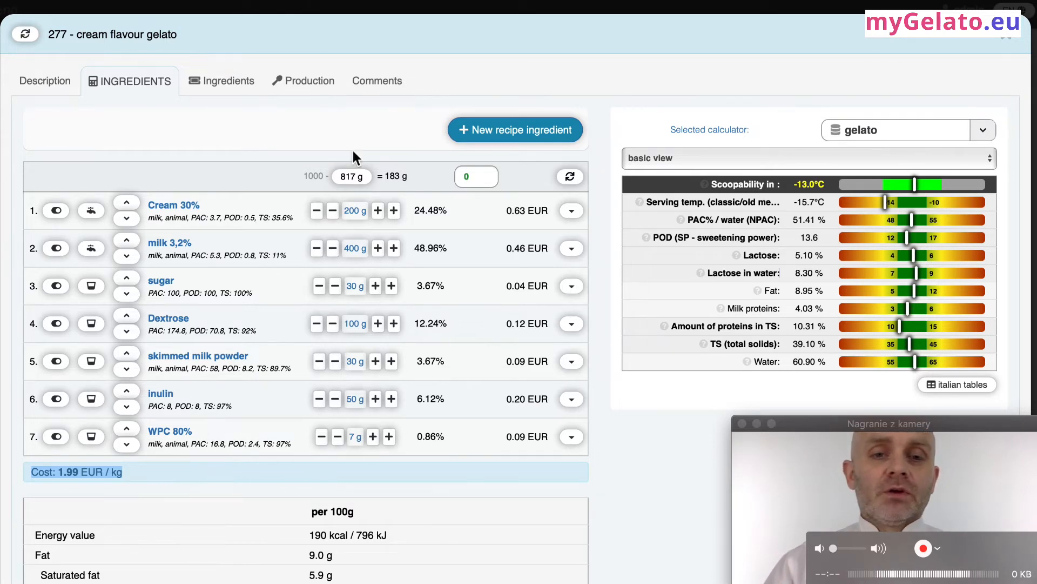
Convert all recipe components so that their sum is 1000 g
left_click(354, 177)
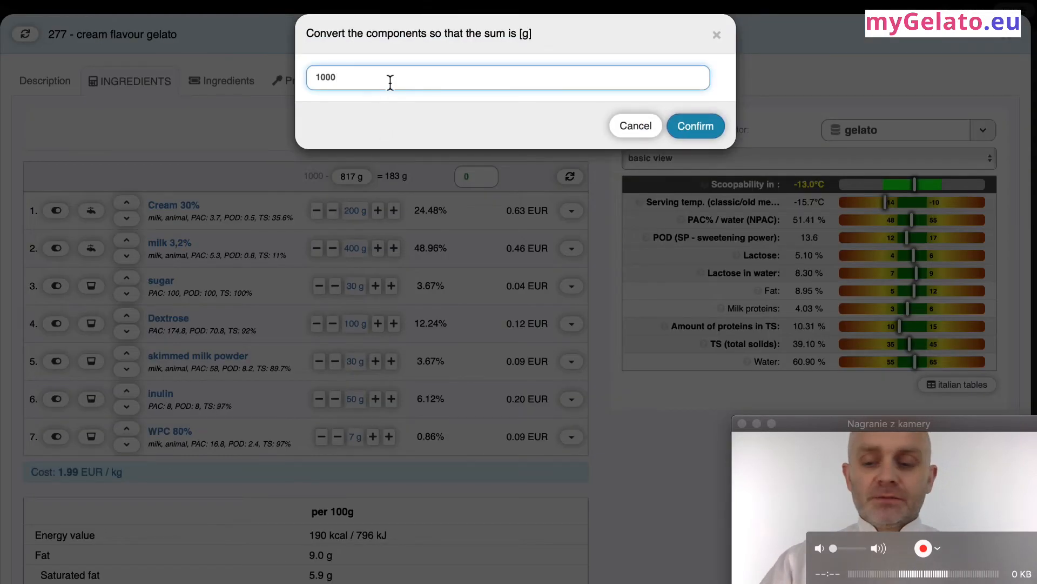
key("Return")
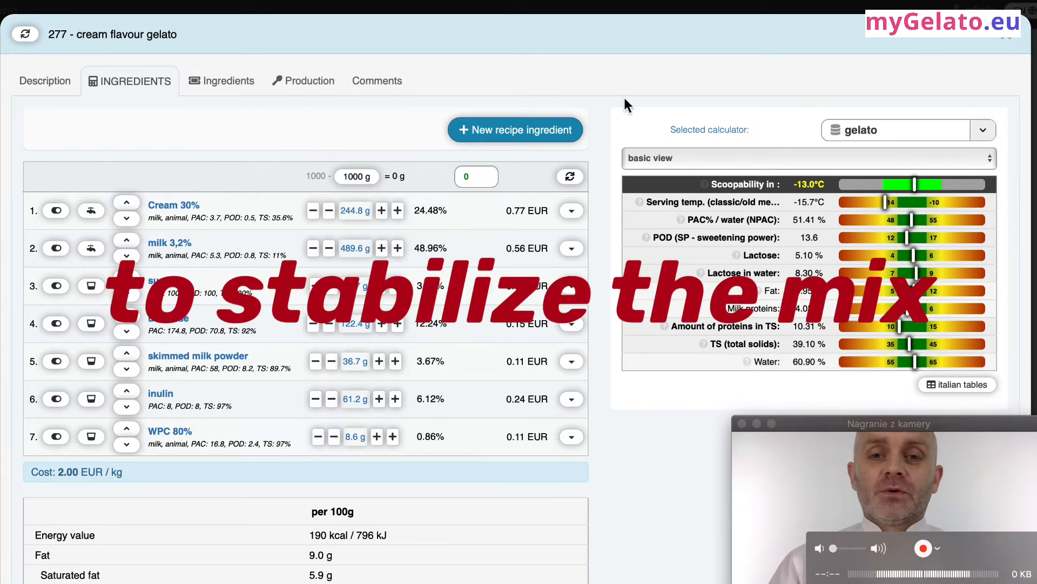
Add 1.5 g of tara gum to the recipe as a stabilizer
left_click(519, 132)
left_click(489, 125)
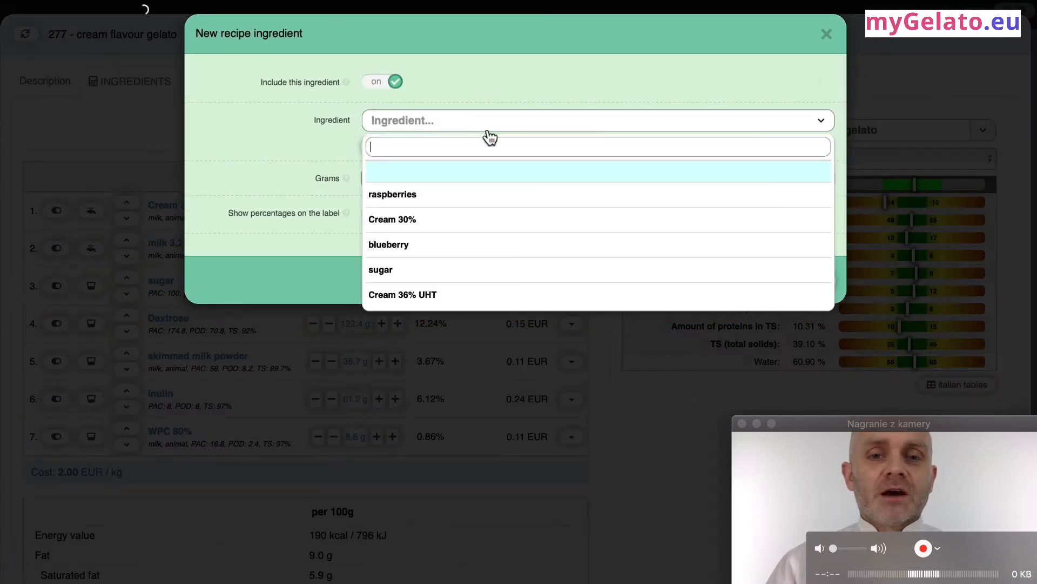
scroll(443, 253, "down", 5)
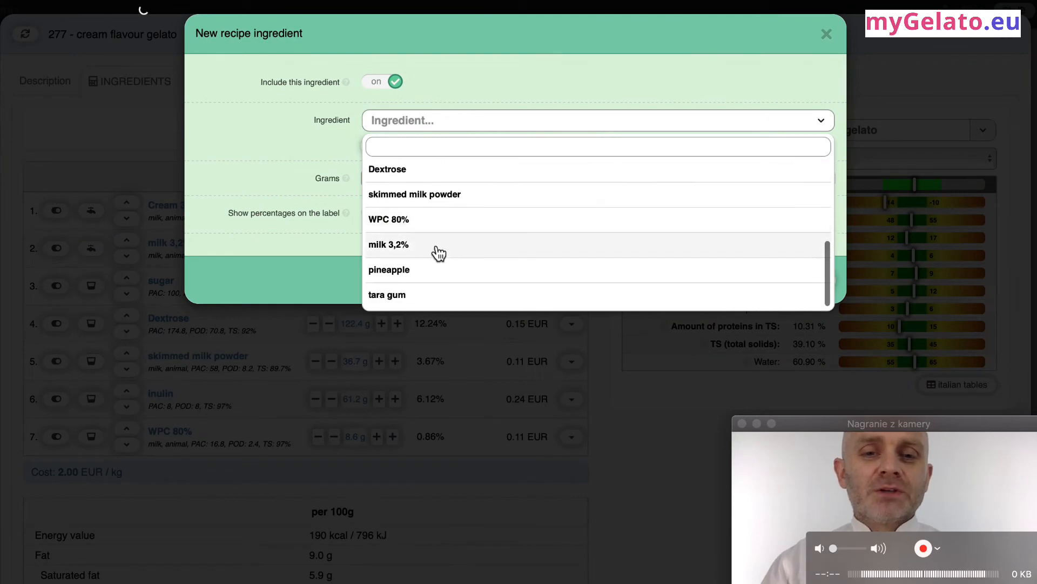
left_click(436, 295)
left_click(472, 156)
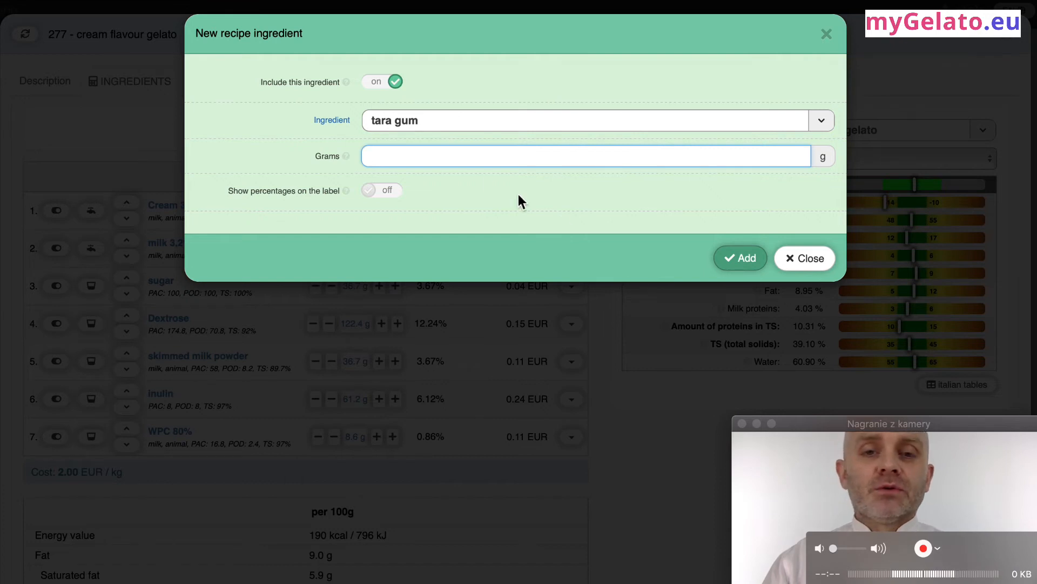
type("1,5")
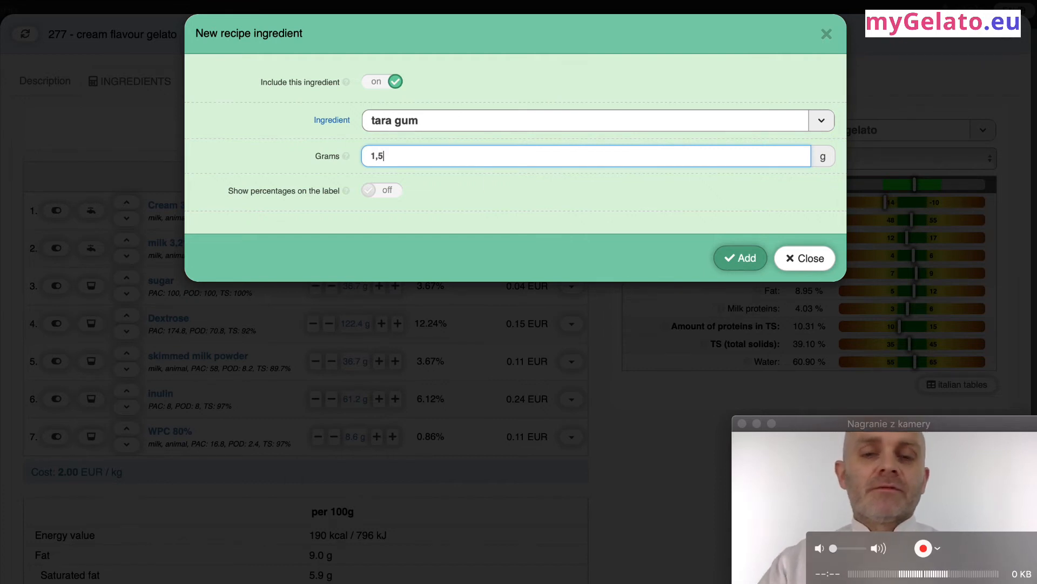
key("Return")
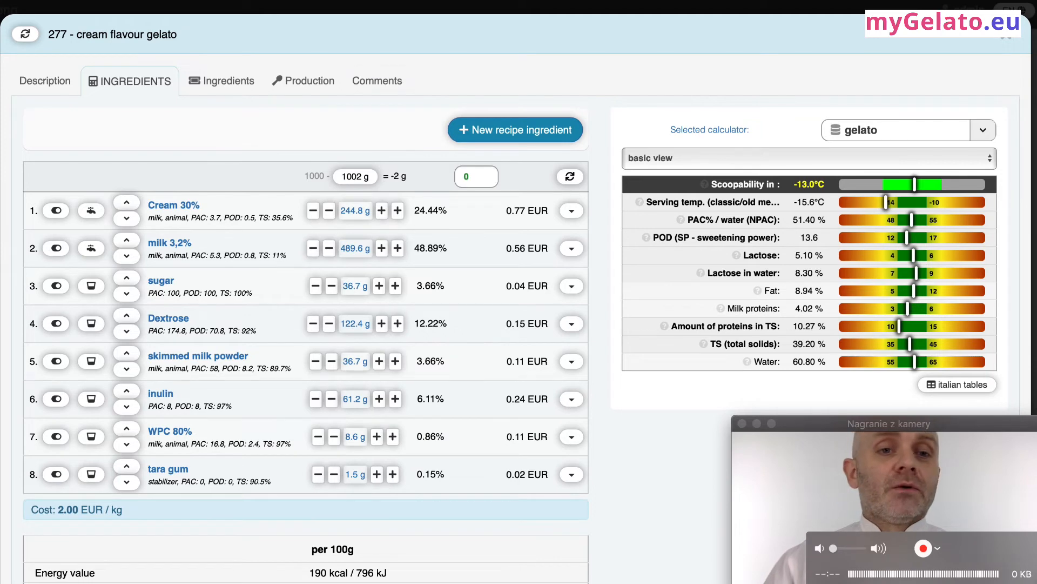
View the recipe's label composition and nutrition table, and set the production weight to 60000 g
left_click(223, 85)
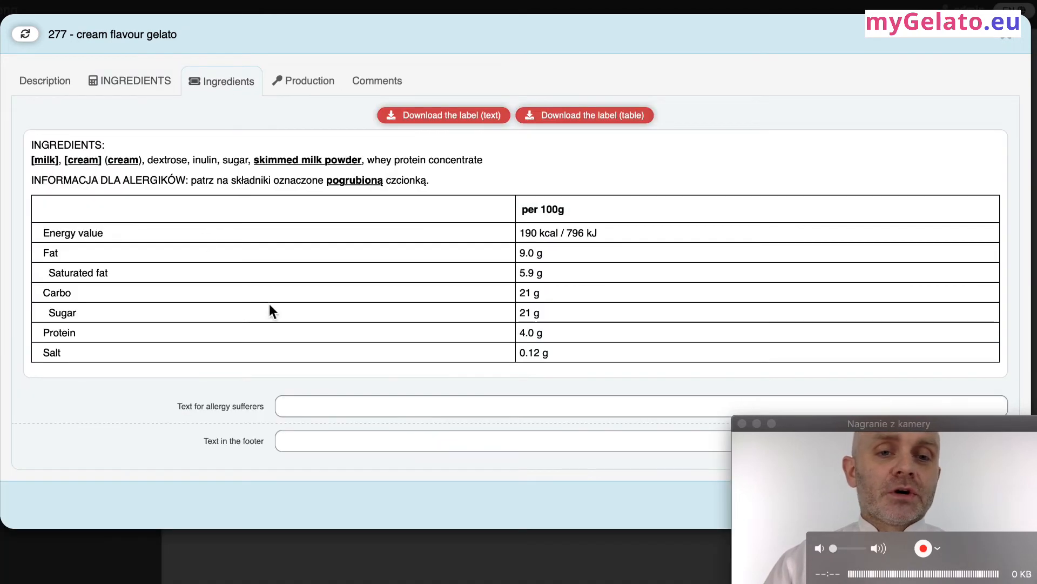
left_click(312, 86)
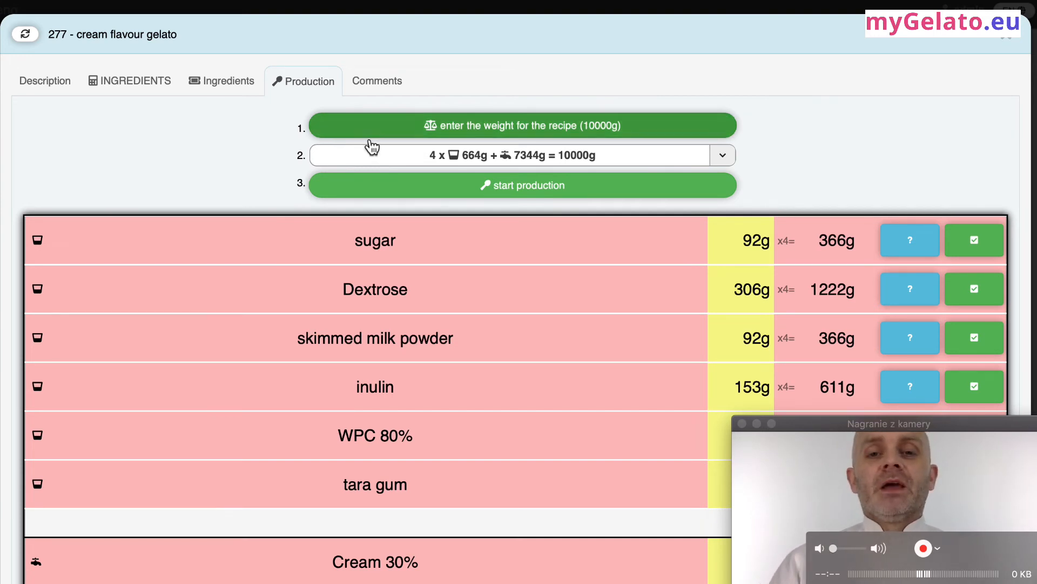
left_click(463, 134)
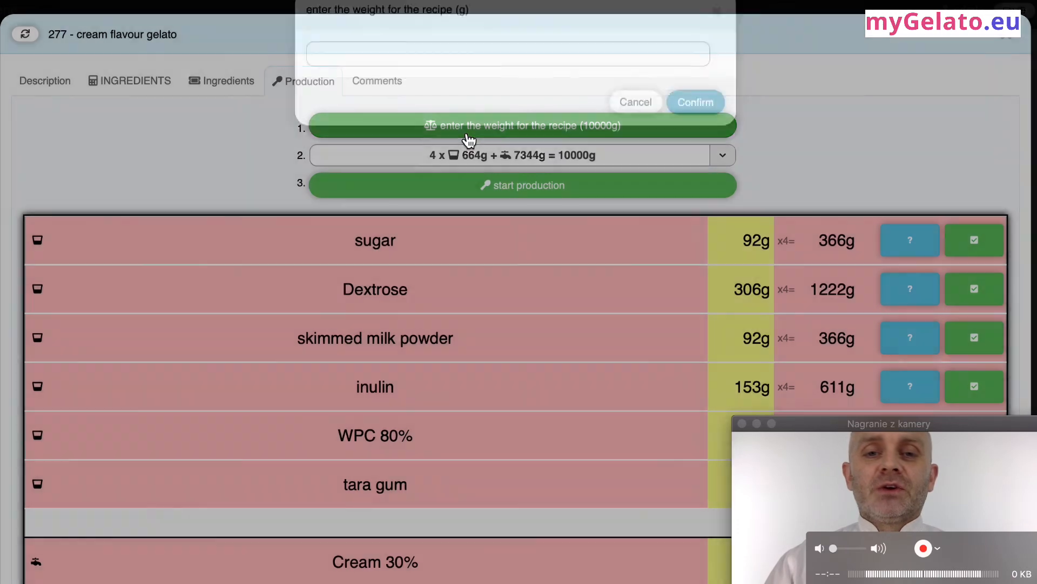
left_click(540, 72)
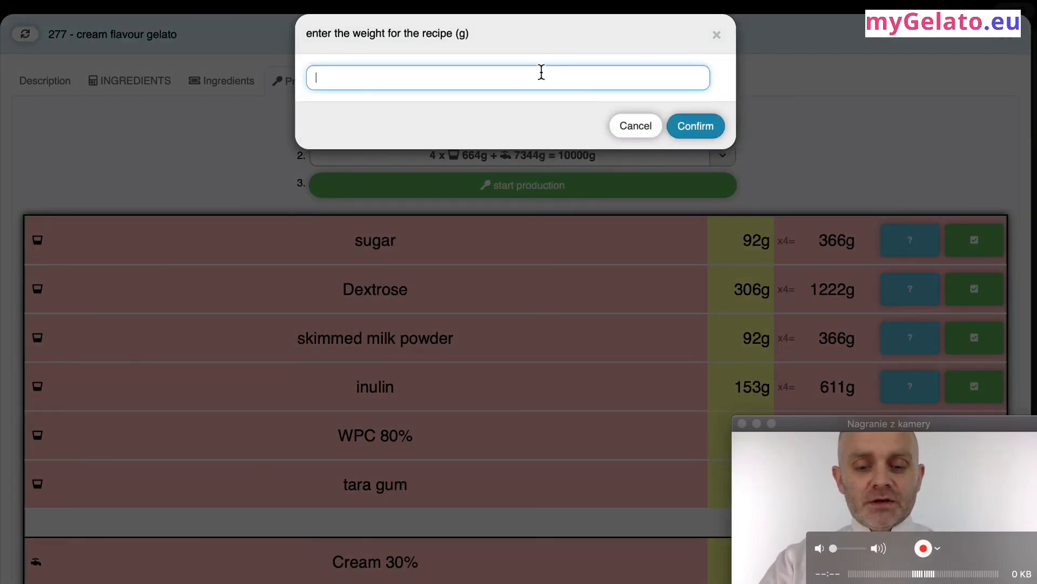
type("60000")
key("Return")
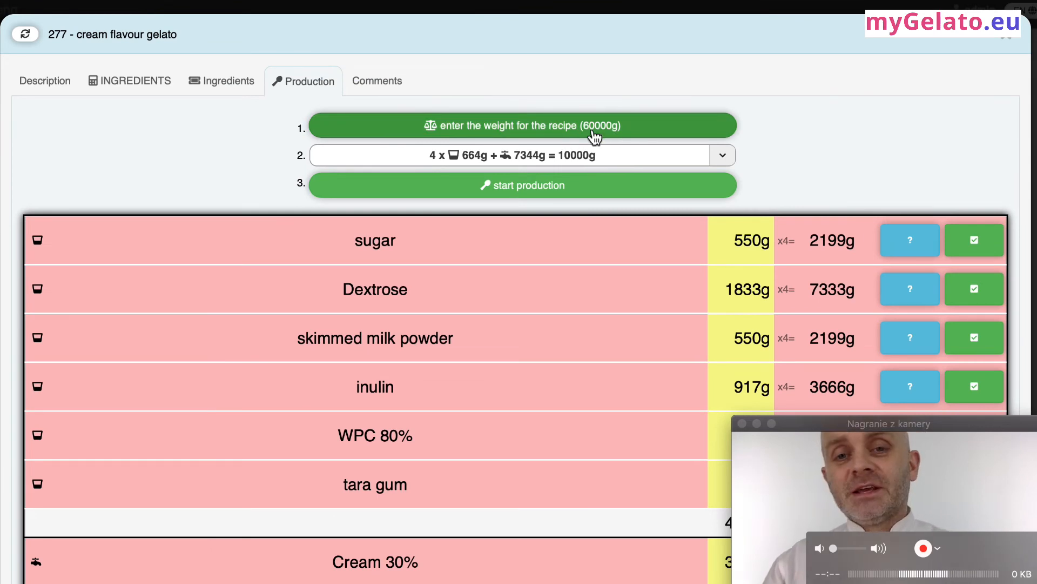
Split the 60000 g batch into 4 containers of 4001 g plus 43998 g of liquids and start production
left_click(599, 158)
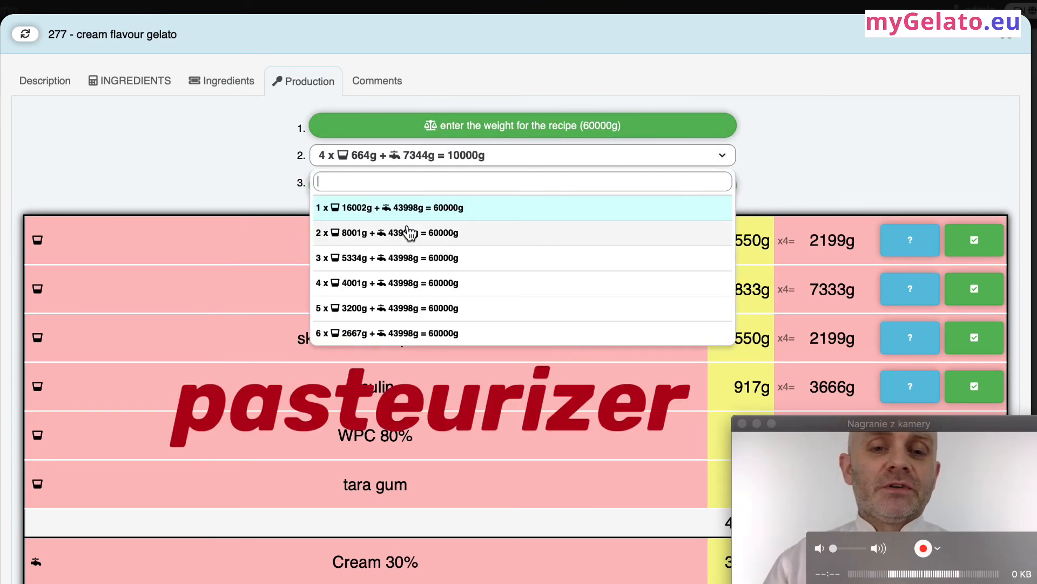
left_click(356, 295)
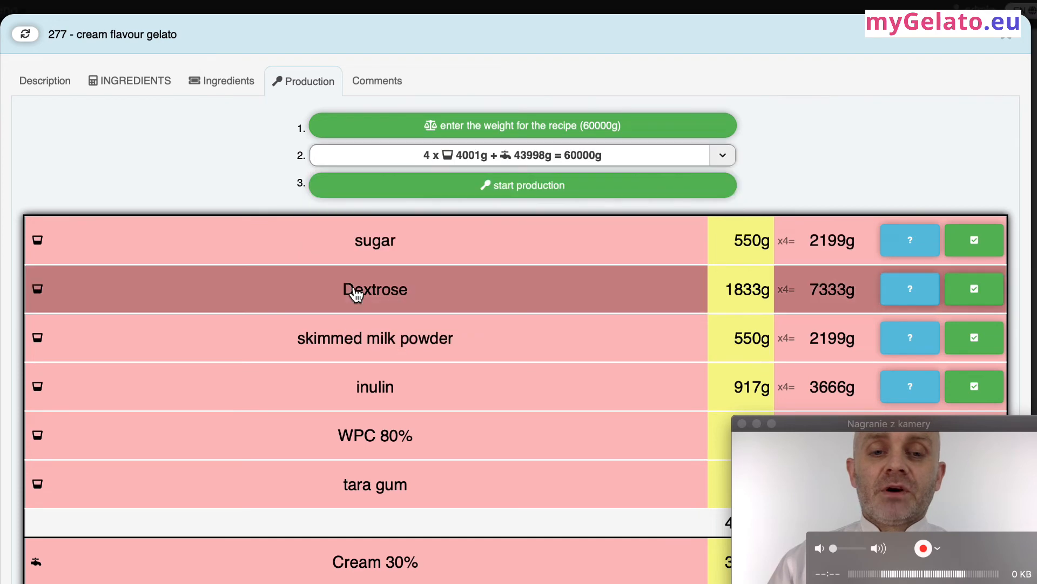
left_click(613, 195)
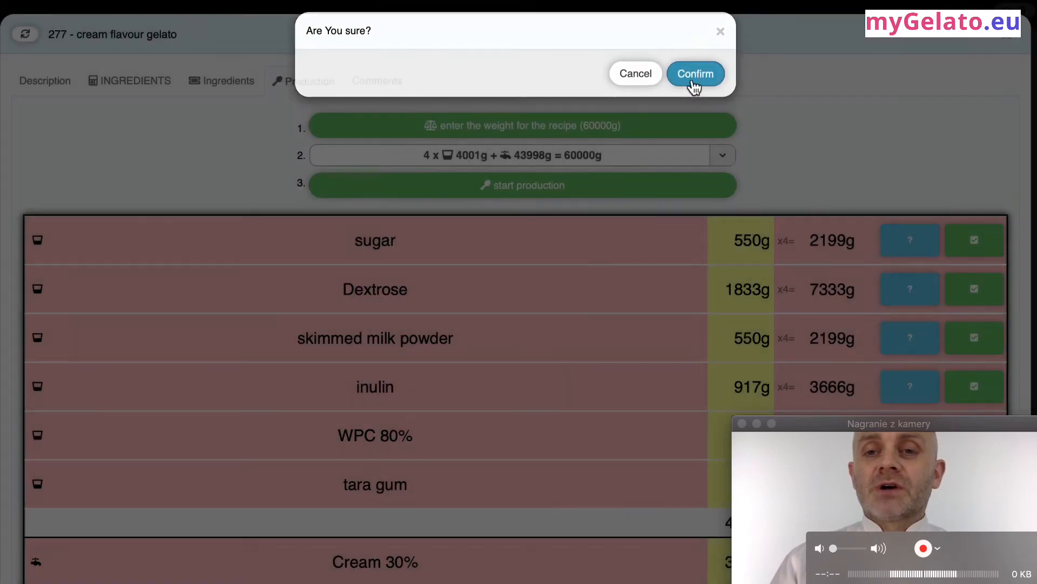
left_click(694, 75)
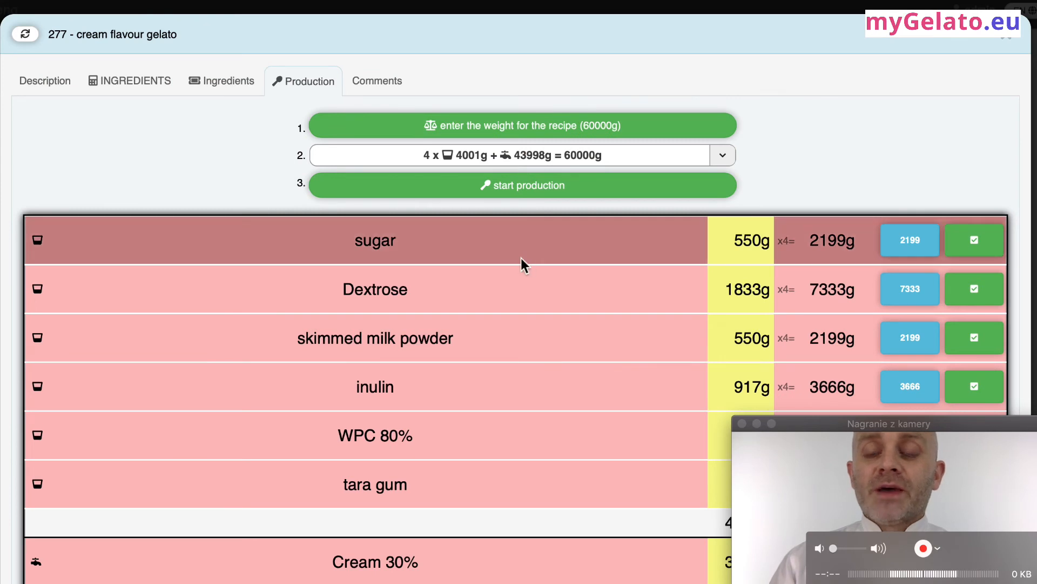
Record the full amounts of sugar, 2199 g, and Dextrose, 7333 g, as weighed for production
double_click(737, 240)
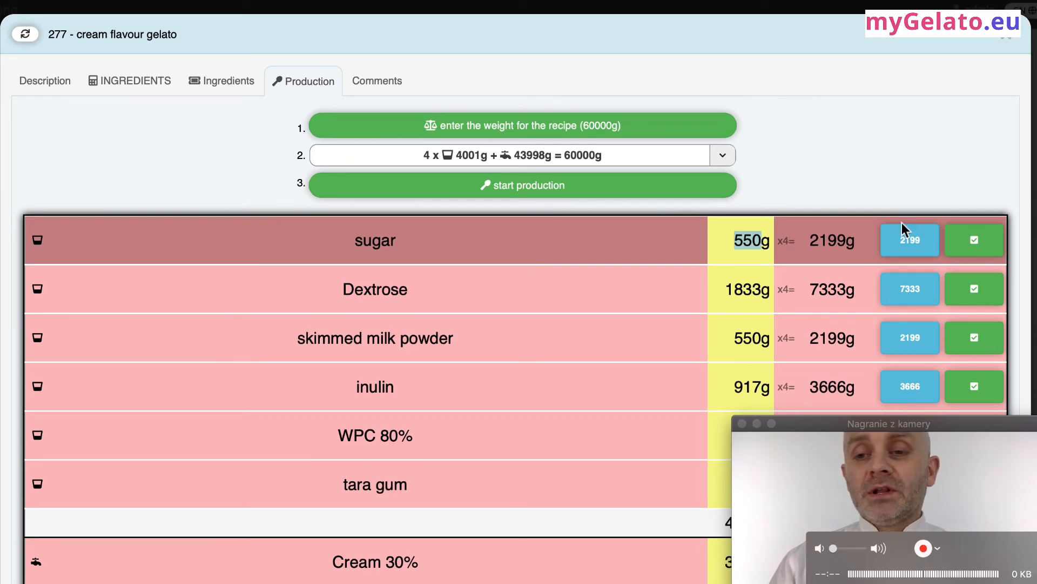
left_click(990, 251)
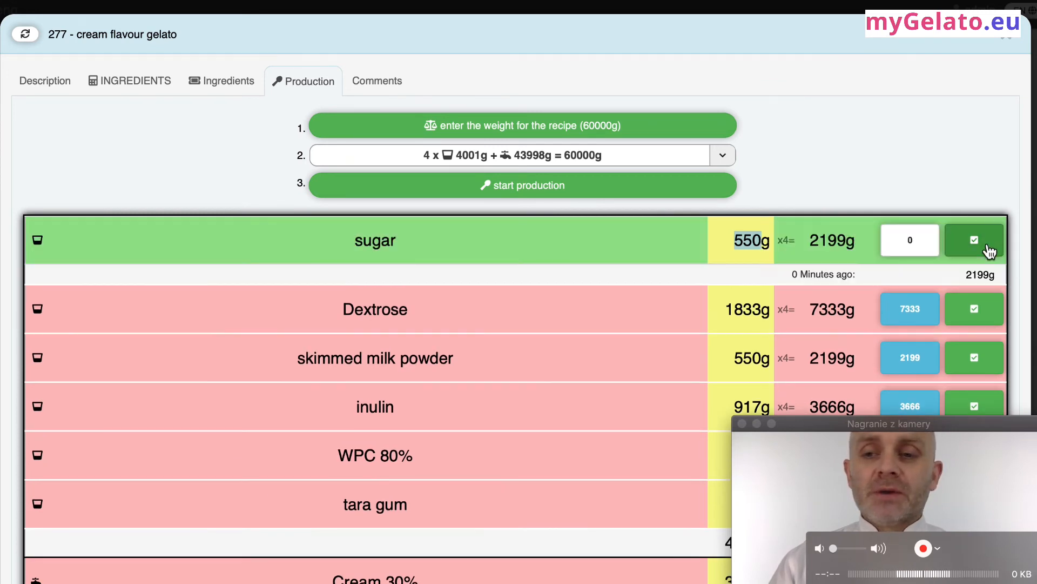
scroll(868, 273, "down", 3)
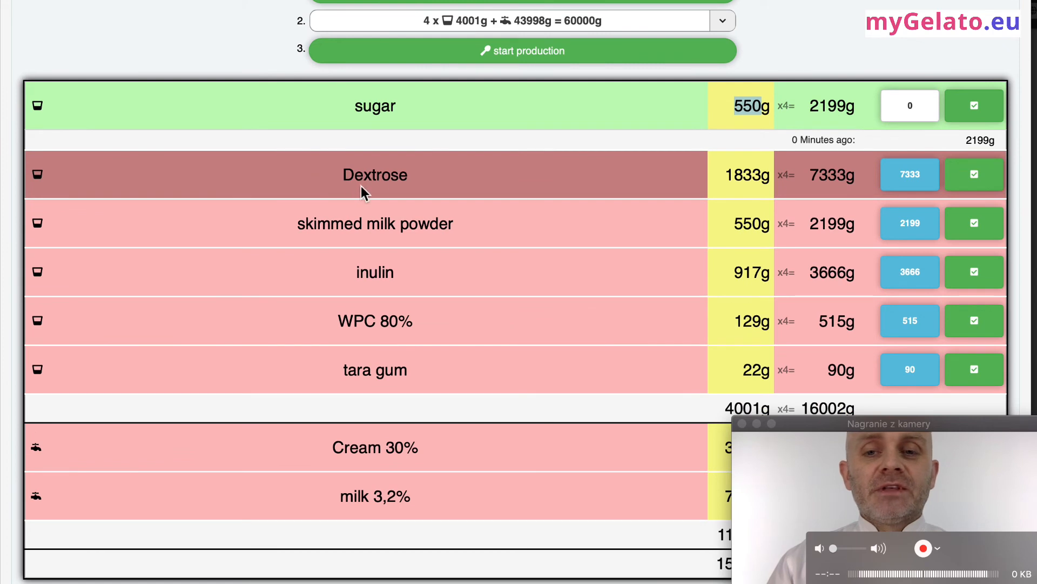
left_click(741, 173)
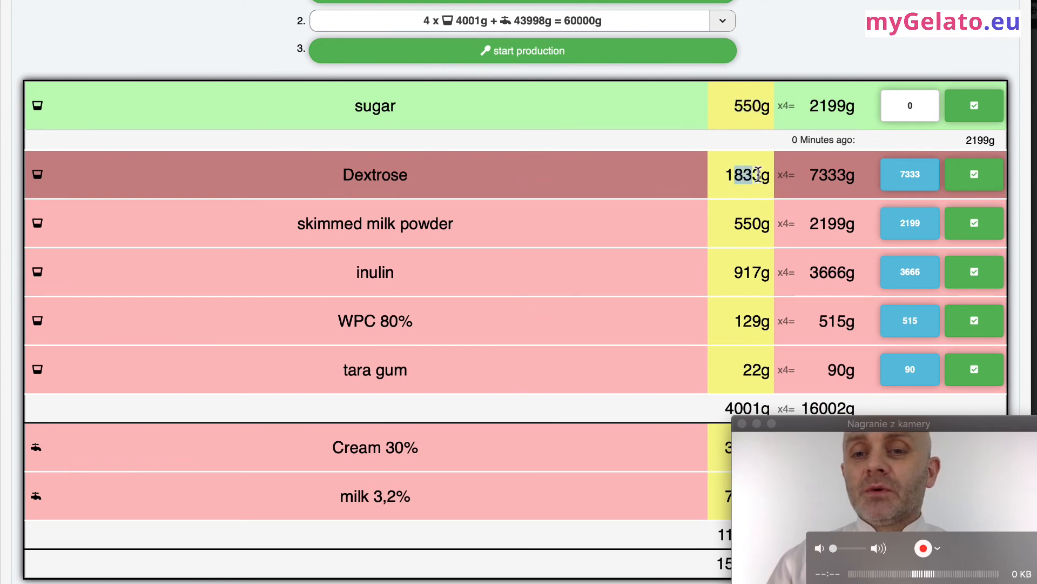
left_click_drag(732, 174, 778, 179)
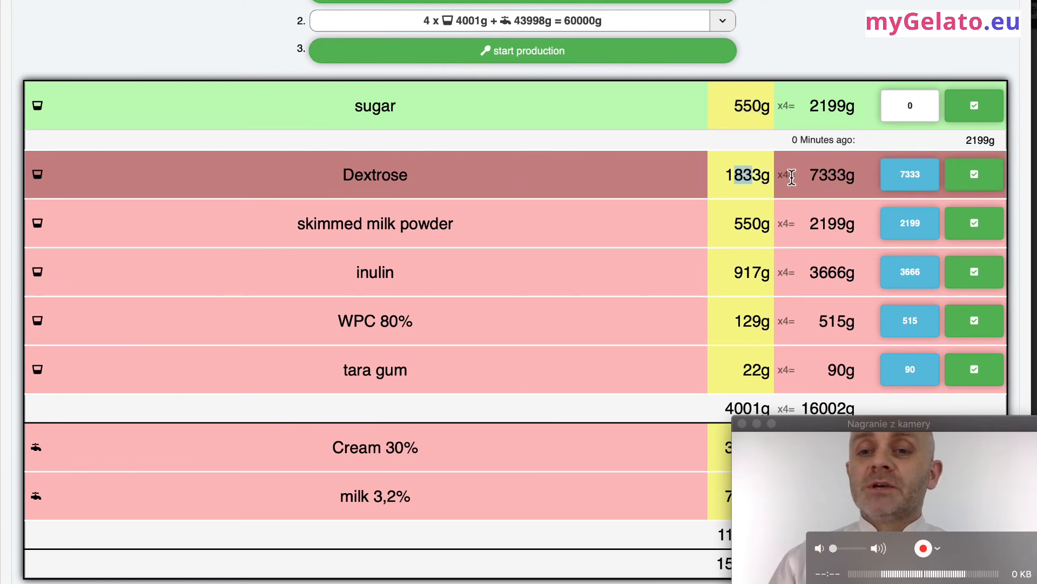
left_click(961, 186)
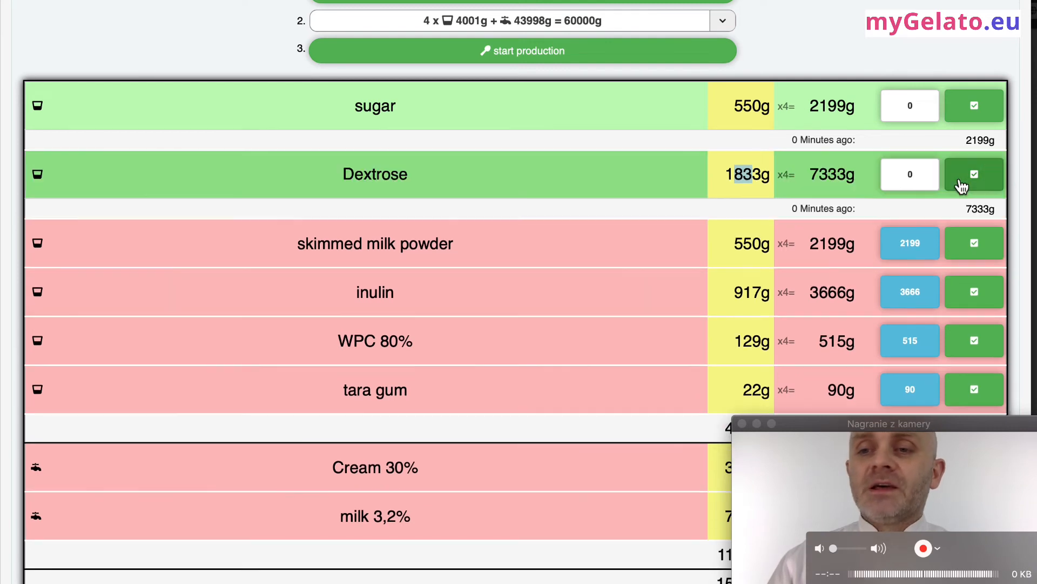
Record the full production amounts of skimmed milk powder, inulin, WPC 80% and tara gum as weighed
scroll(961, 184, "down", 3)
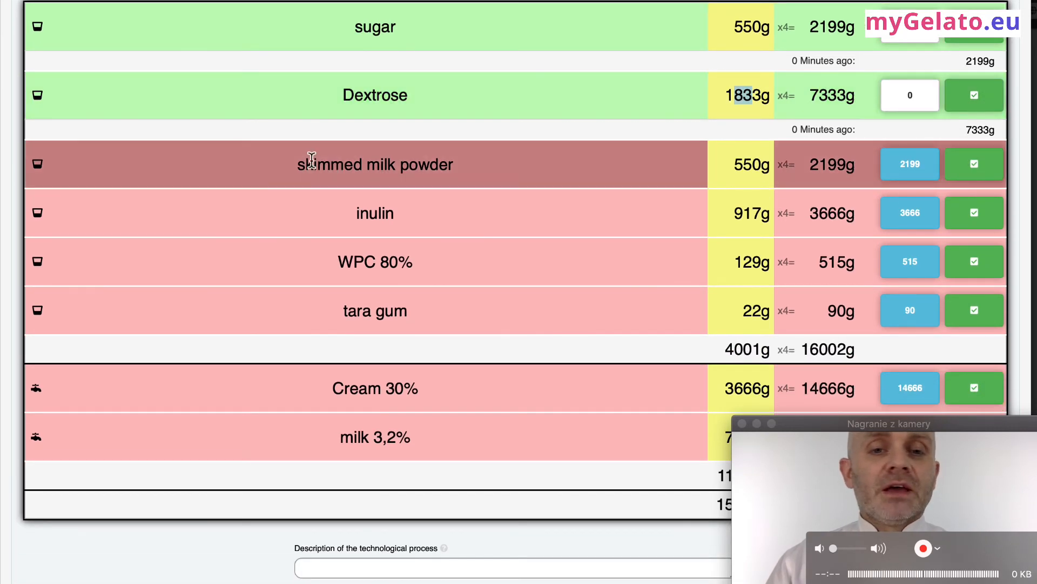
left_click(974, 163)
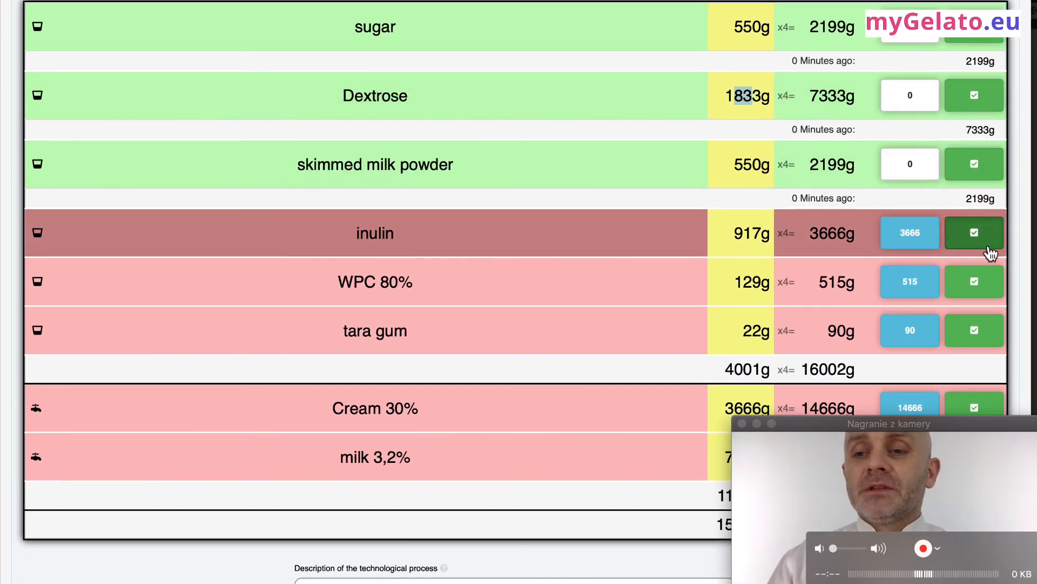
left_click(988, 231)
left_click(989, 317)
left_click(989, 368)
scroll(989, 357, "down", 6)
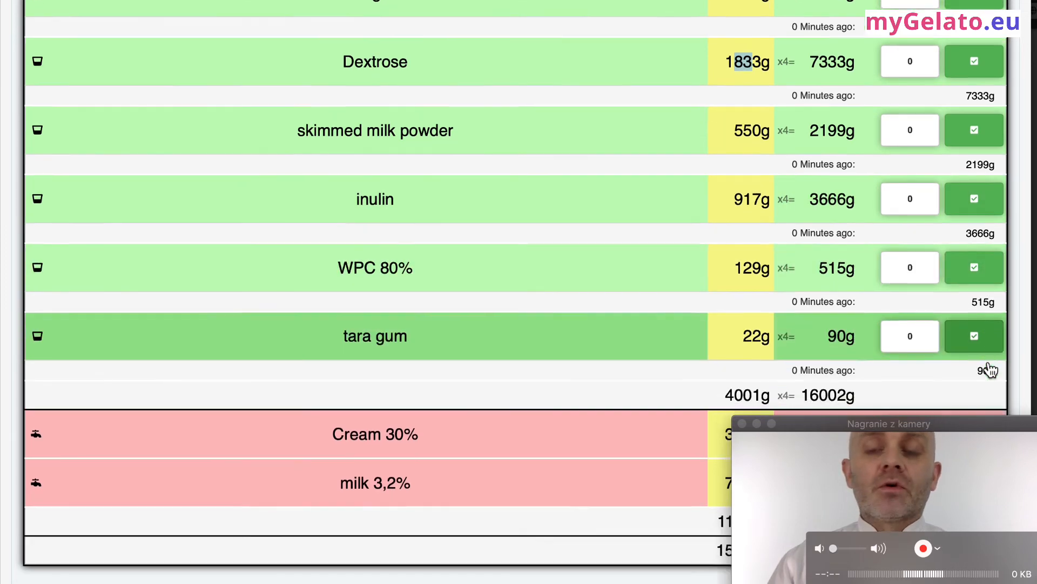
Subtract a first portion of 5200 g of milk 3,2% from the production amount and check its log entry
scroll(989, 368, "down", 5)
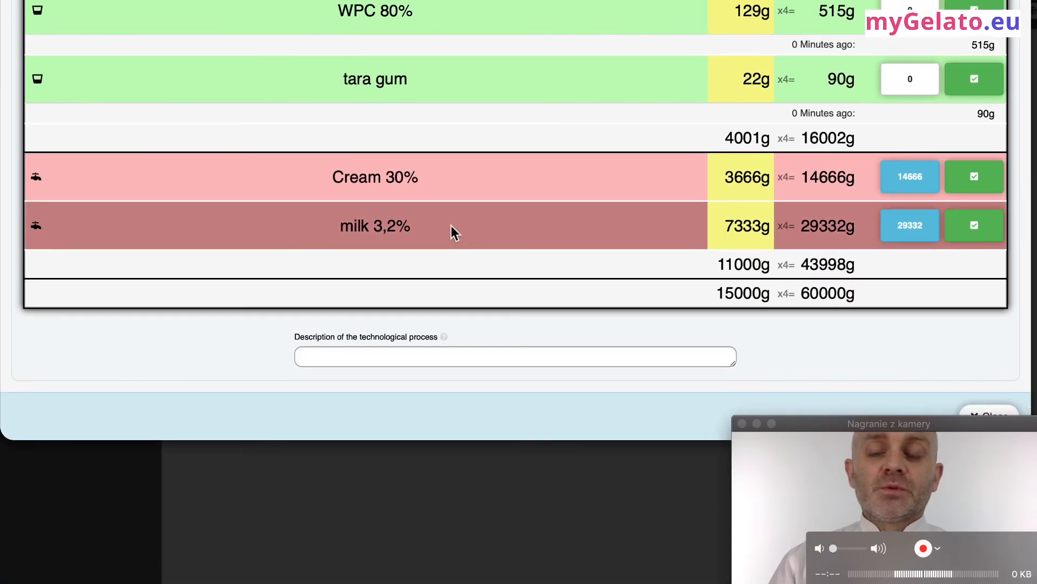
left_click_drag(800, 226, 847, 226)
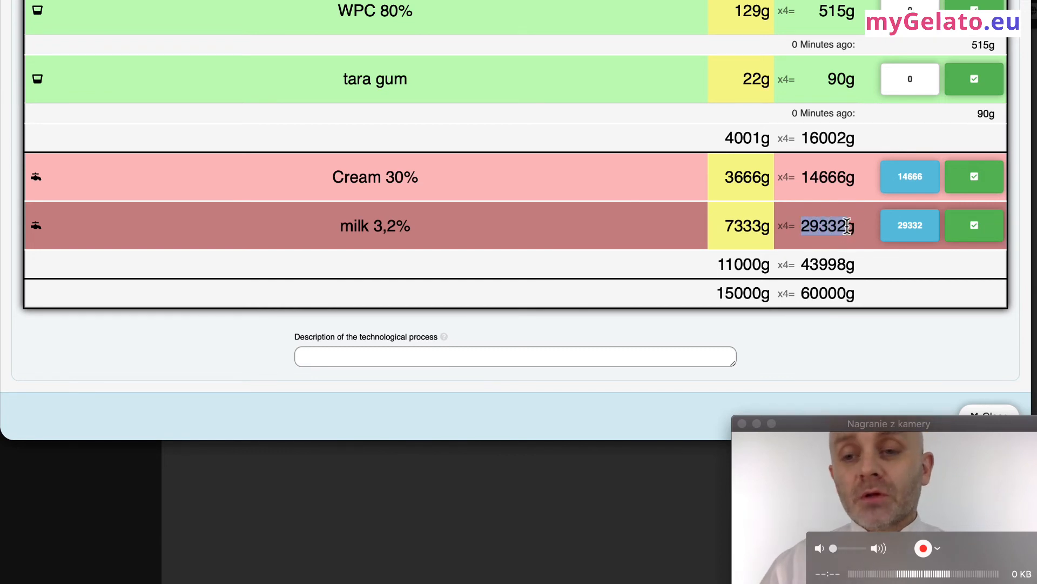
left_click(919, 236)
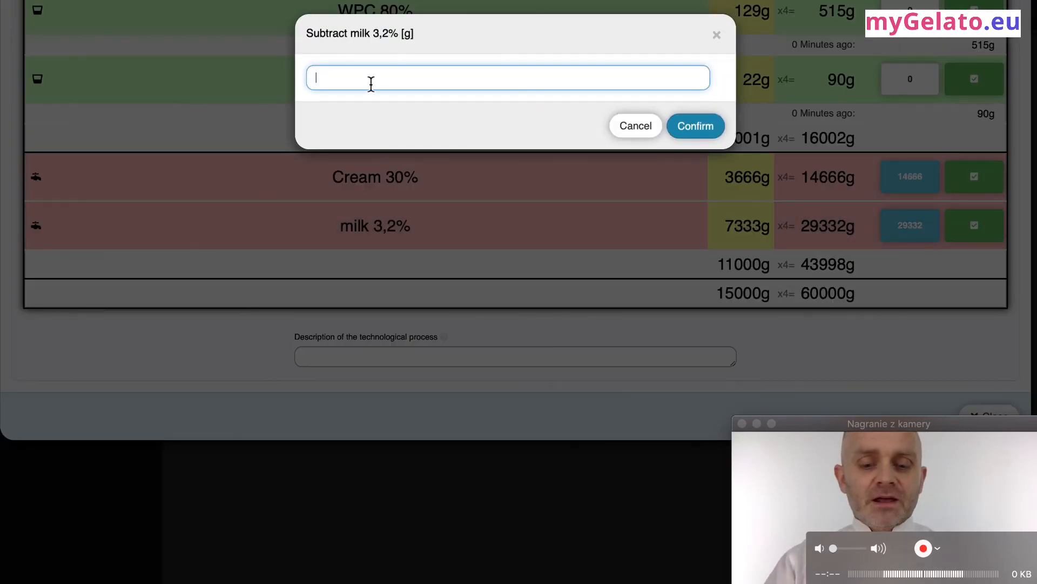
type("5200")
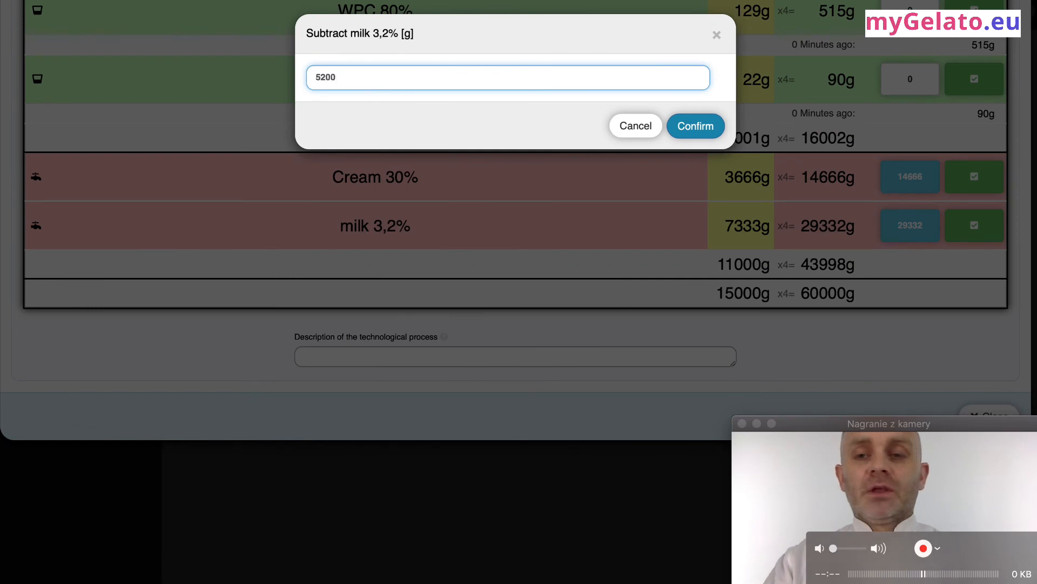
left_click(696, 126)
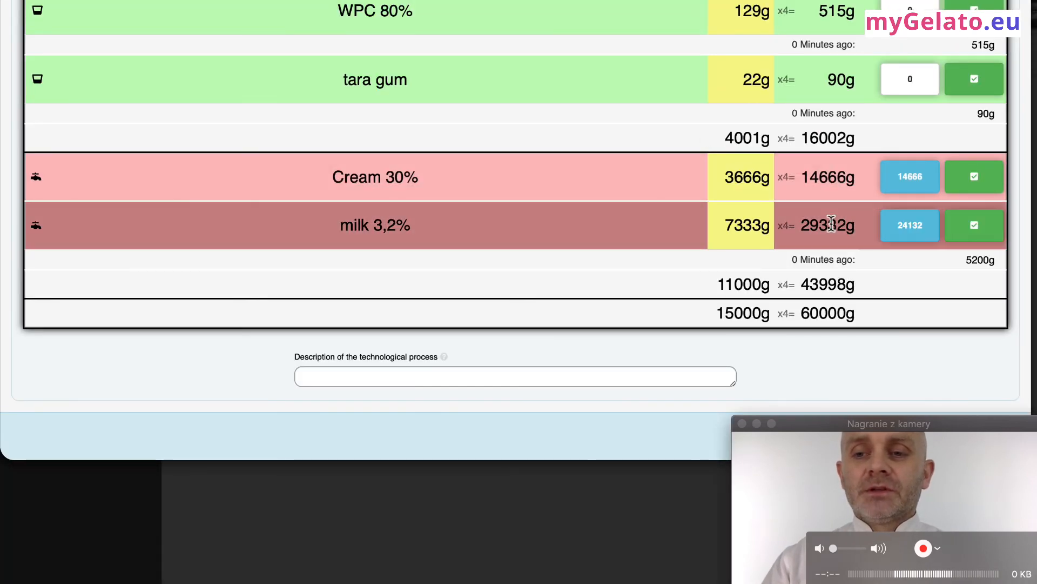
left_click_drag(793, 258, 853, 261)
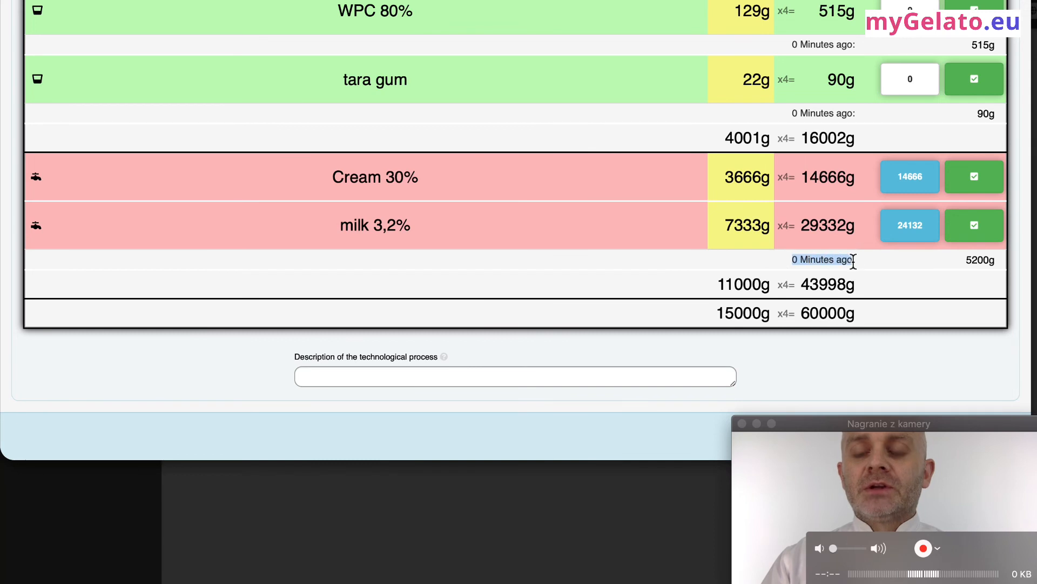
double_click(982, 260)
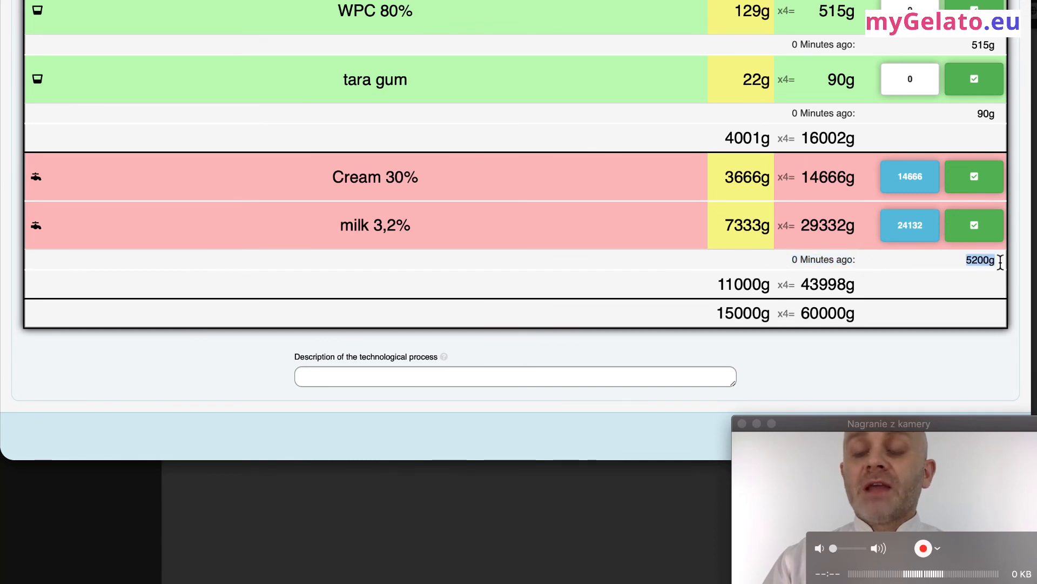
Subtract a second portion of 5230 g of milk 3,2% from the remaining production amount
left_click(914, 238)
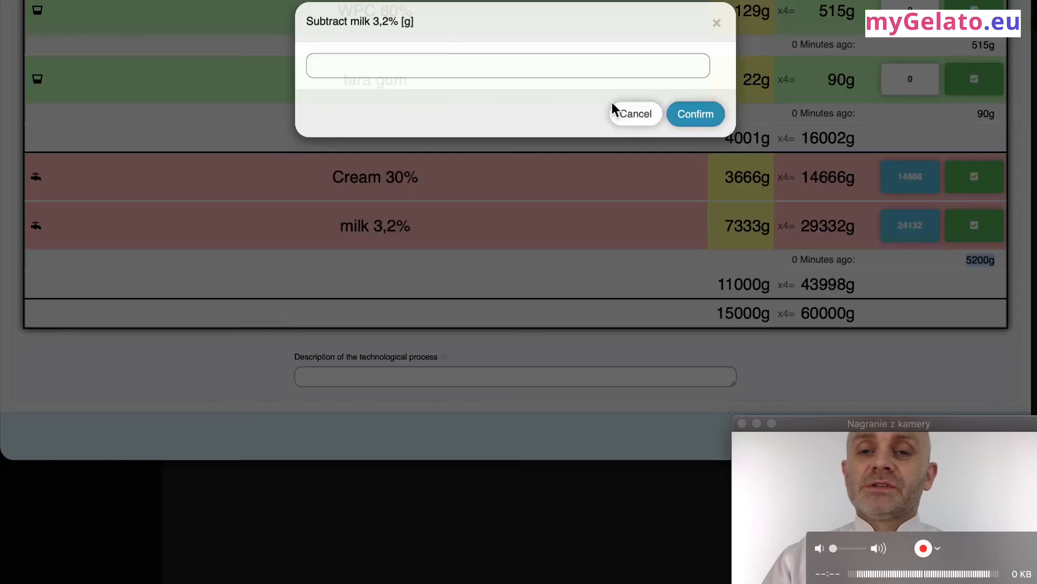
left_click(531, 81)
type("52")
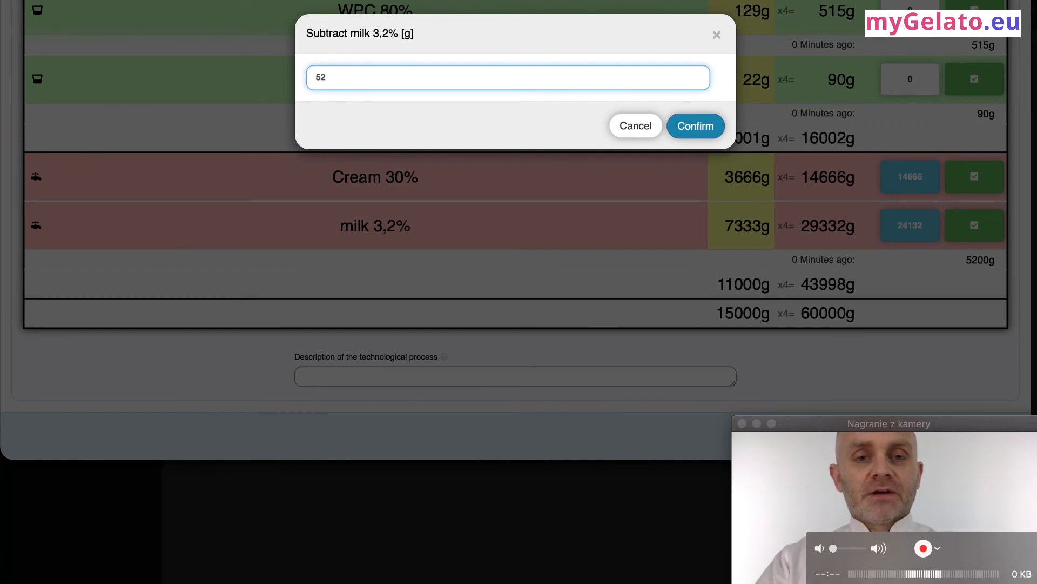
type("30")
key("Return")
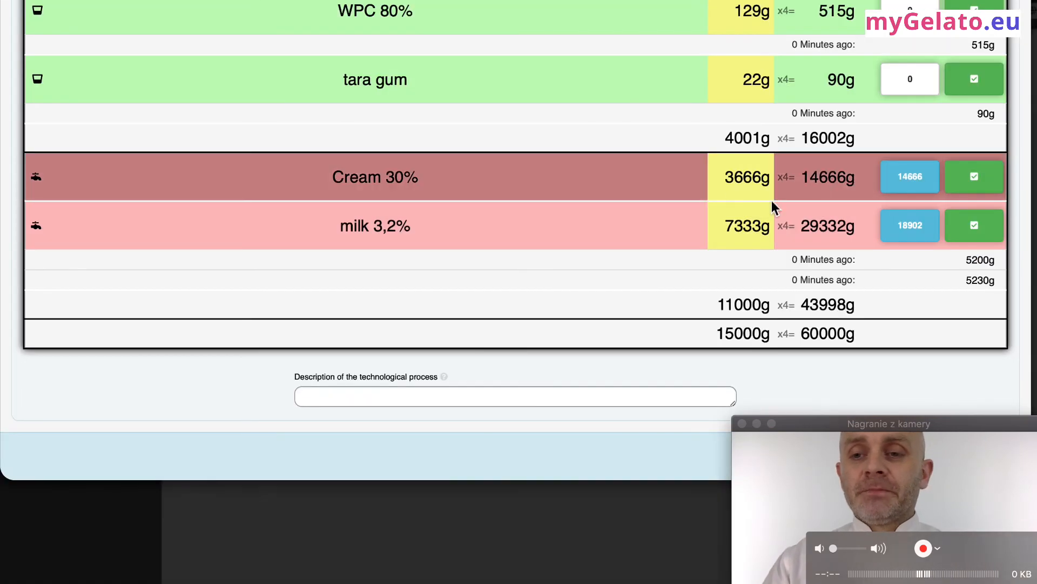
left_click_drag(966, 280, 993, 282)
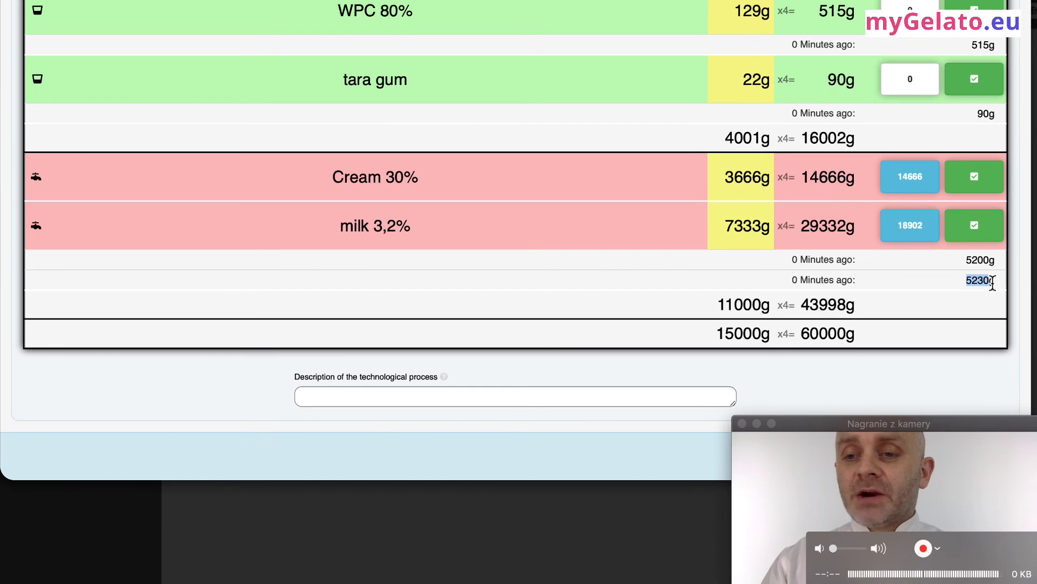
Subtract another 5032 g of milk 3,2%, and record the remaining milk and all the Cream 30% as weighed
left_click(913, 238)
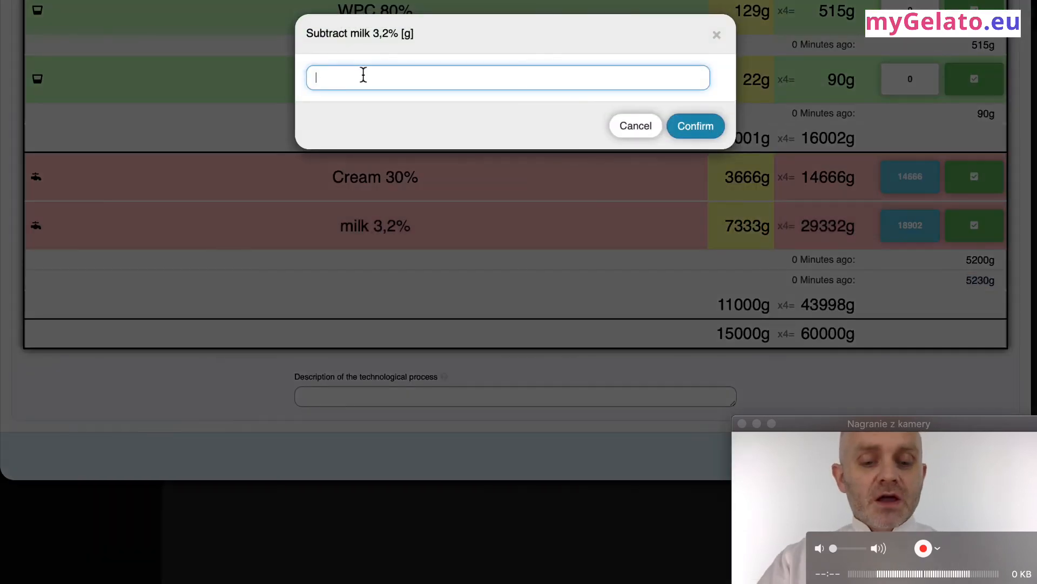
key("Return")
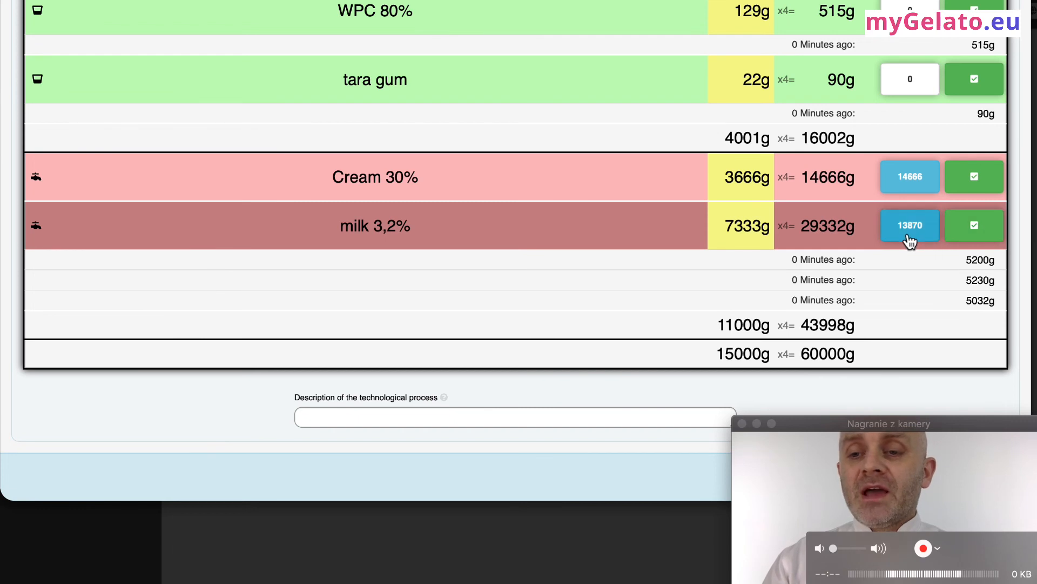
left_click(971, 237)
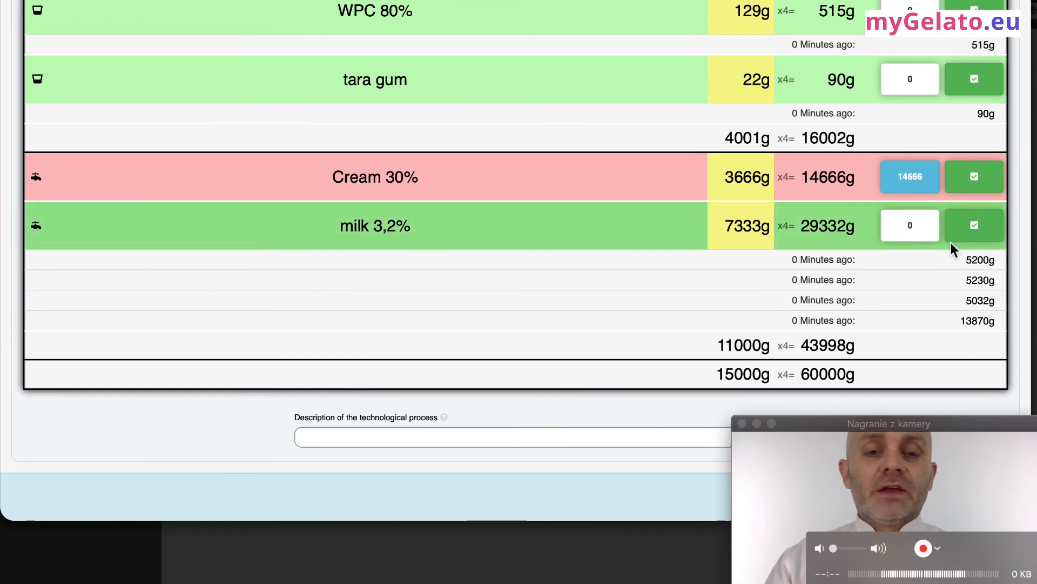
left_click(983, 183)
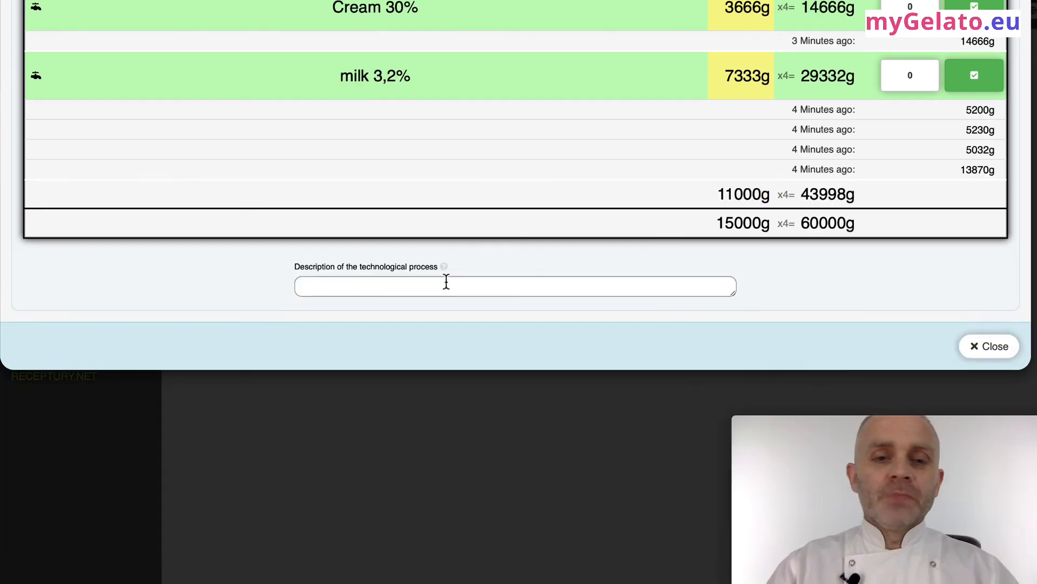
left_click(297, 271)
left_click_drag(297, 272, 426, 266)
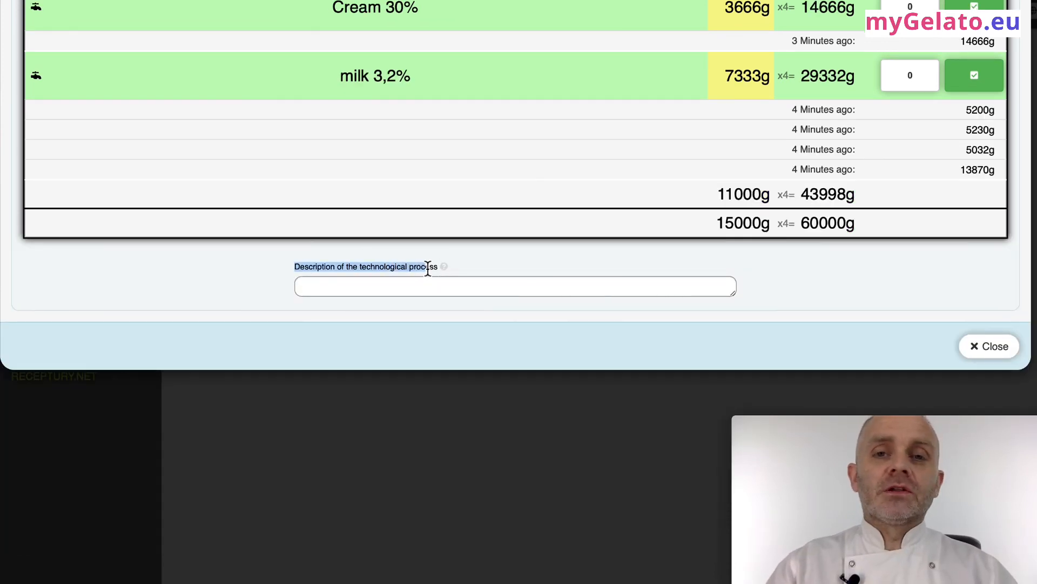
left_click(427, 269)
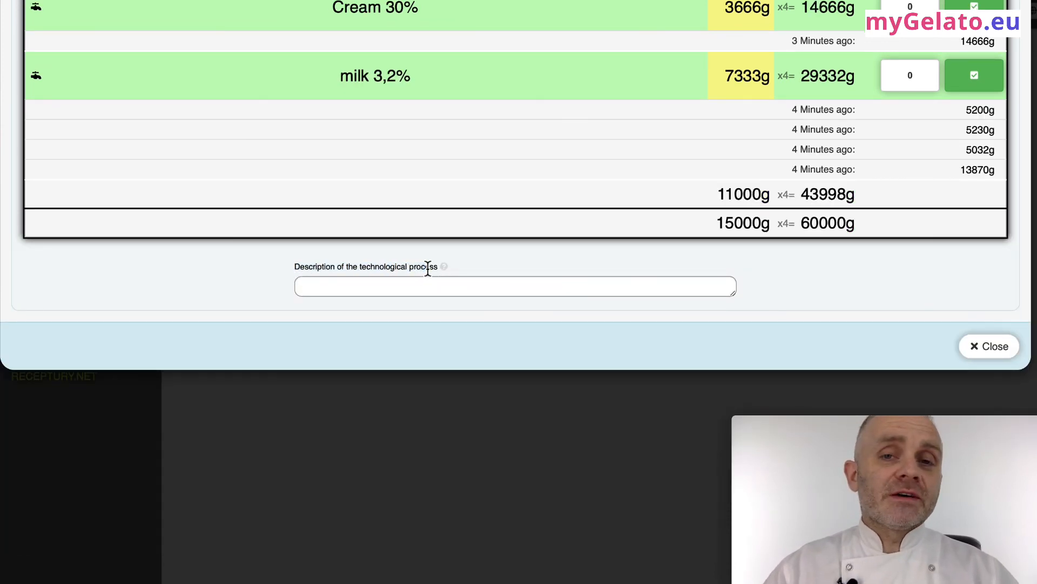